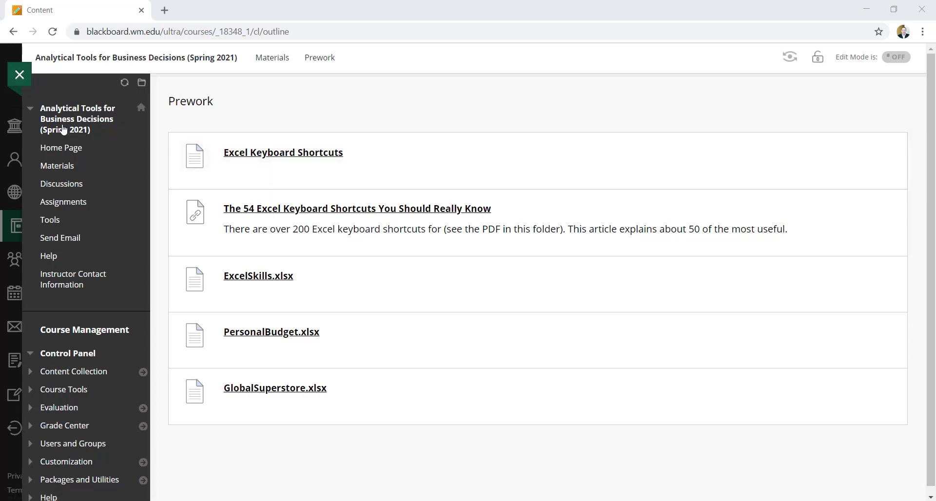
# Download GlobalSuperstore.xlsx from the Prework folder in the course Materials and open it in Excel with editing enabled.
pyautogui.click(58, 165)
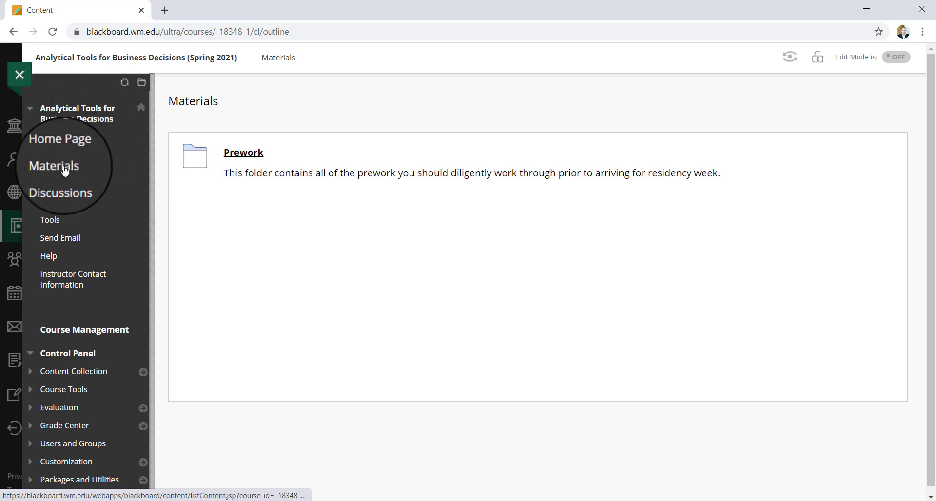
pyautogui.click(243, 153)
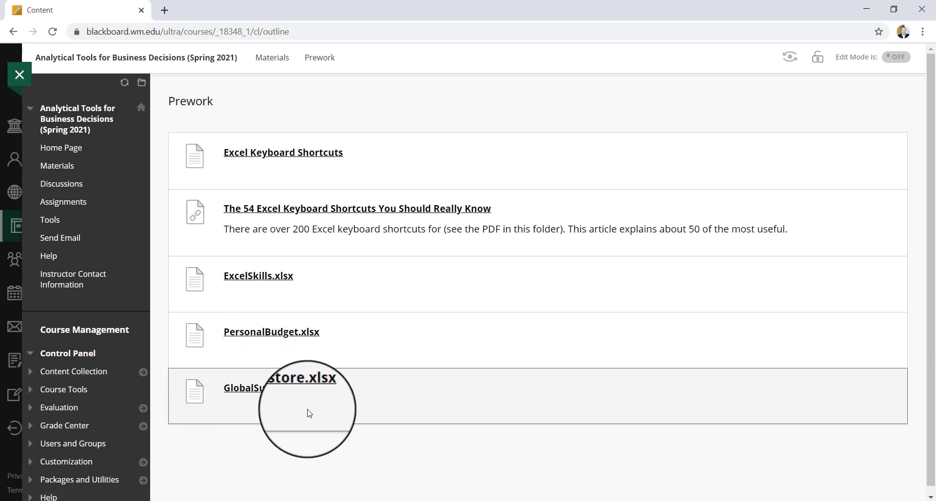
pyautogui.click(266, 395)
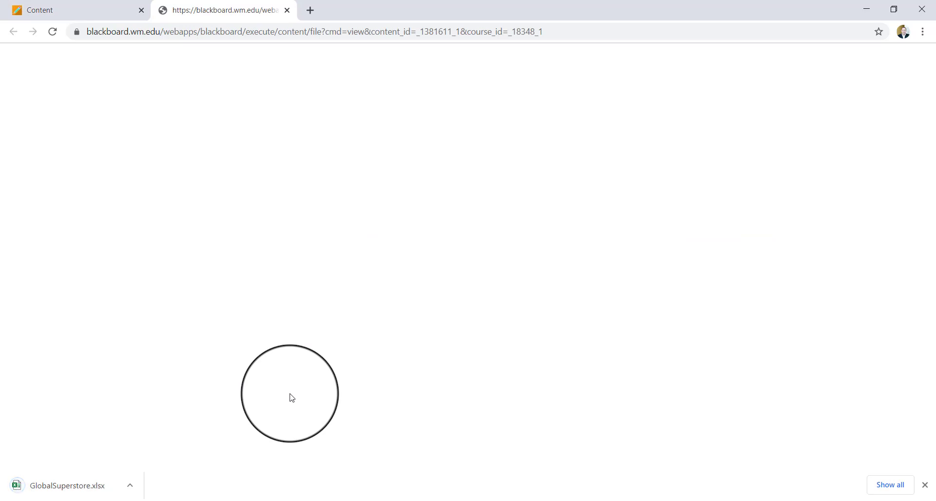
pyautogui.click(54, 490)
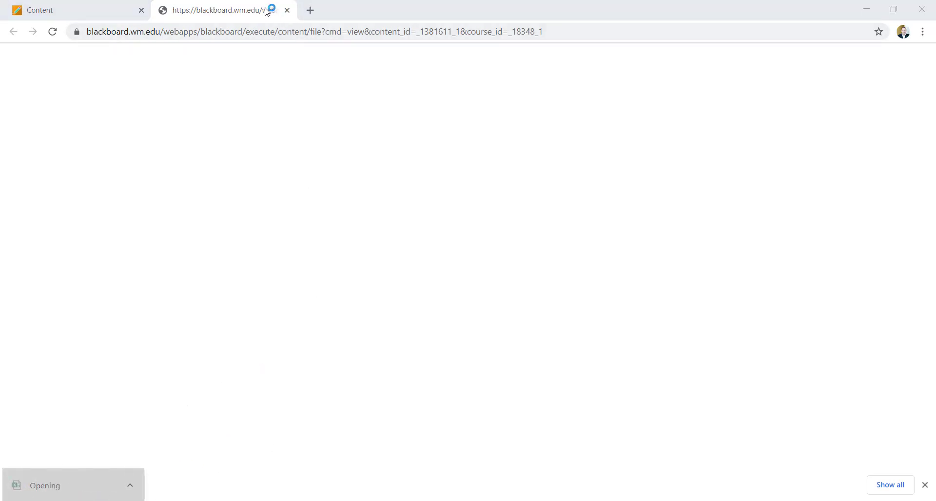
pyautogui.click(286, 10)
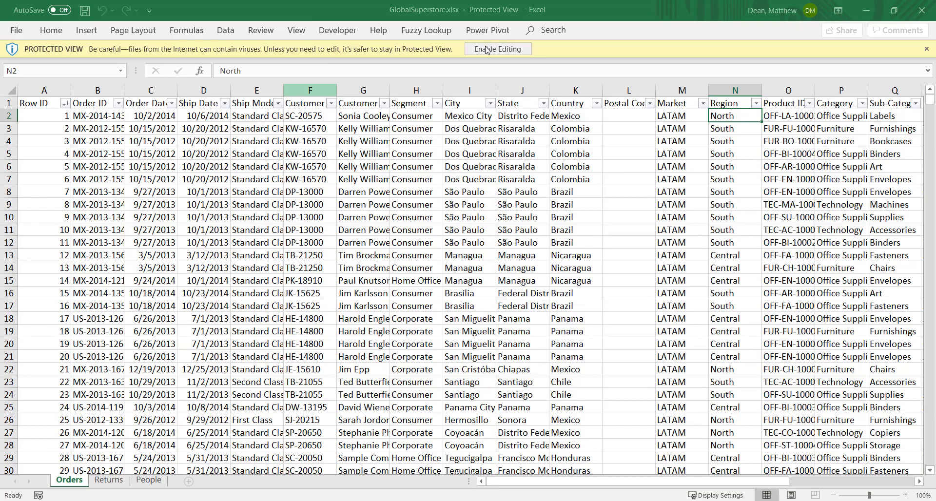
pyautogui.click(498, 50)
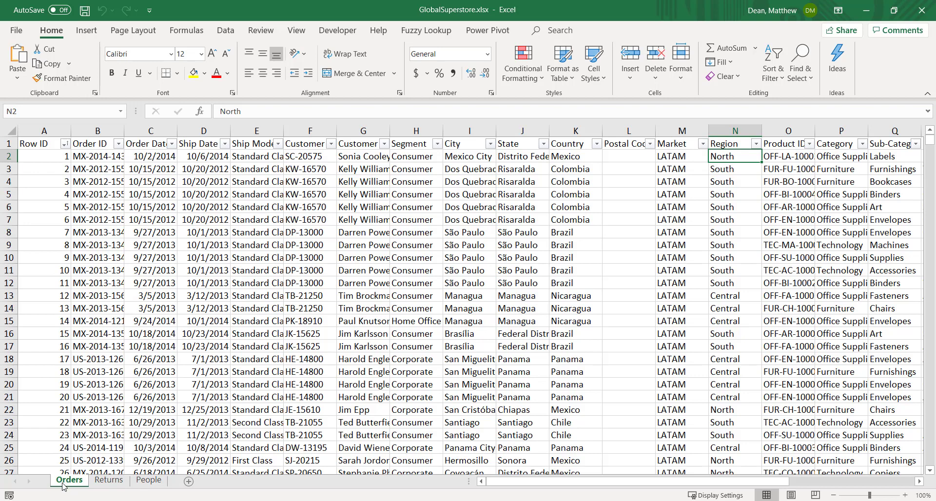
# Check how far down the Row ID data extends on the Orders sheet, then return to its header.
pyautogui.click(36, 141)
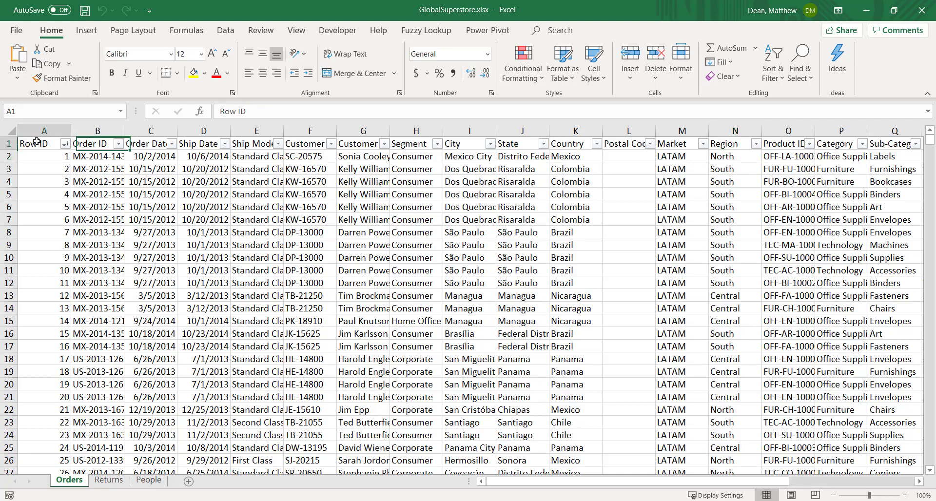
pyautogui.hotkey('ctrl', 'Down')
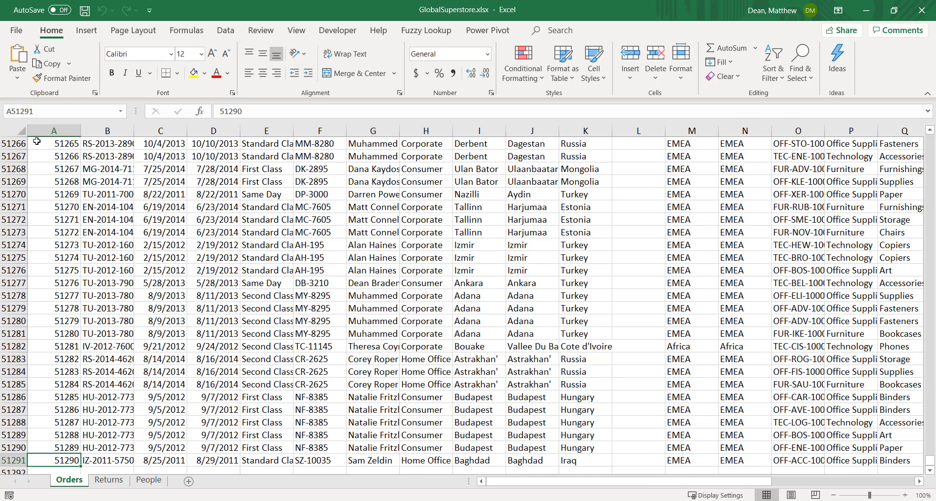
pyautogui.hotkey('ctrl', 'Up')
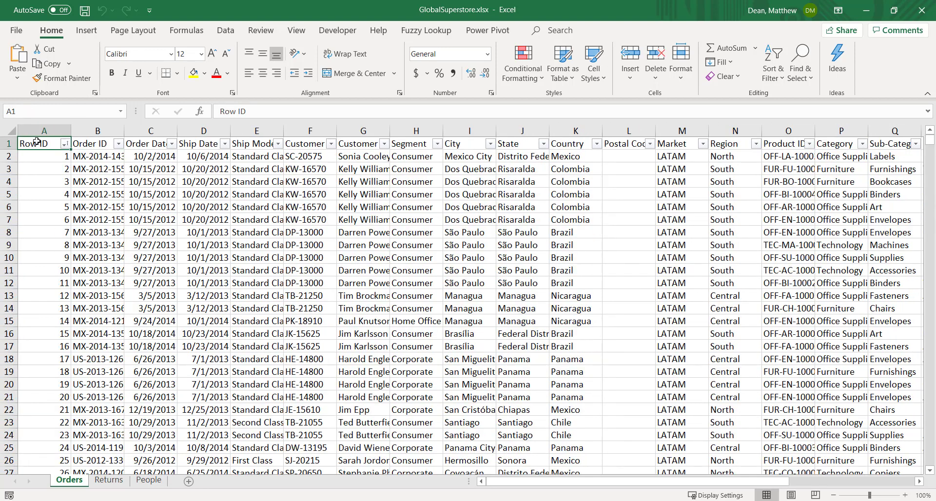
# Review the Orders column headers from Order ID through Market and examine the list of values in the Market filter.
pyautogui.press('Right')
pyautogui.press('Right')
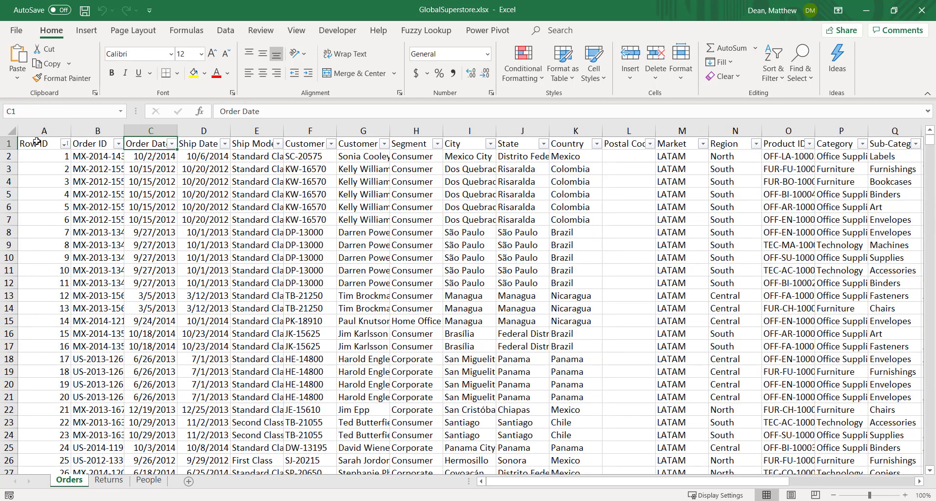
pyautogui.press('Right')
pyautogui.press('Right')
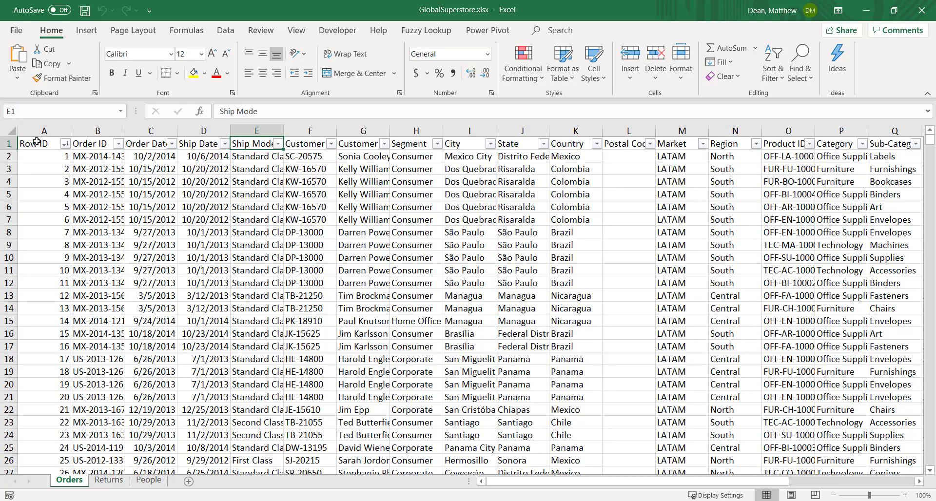
pyautogui.press('Right')
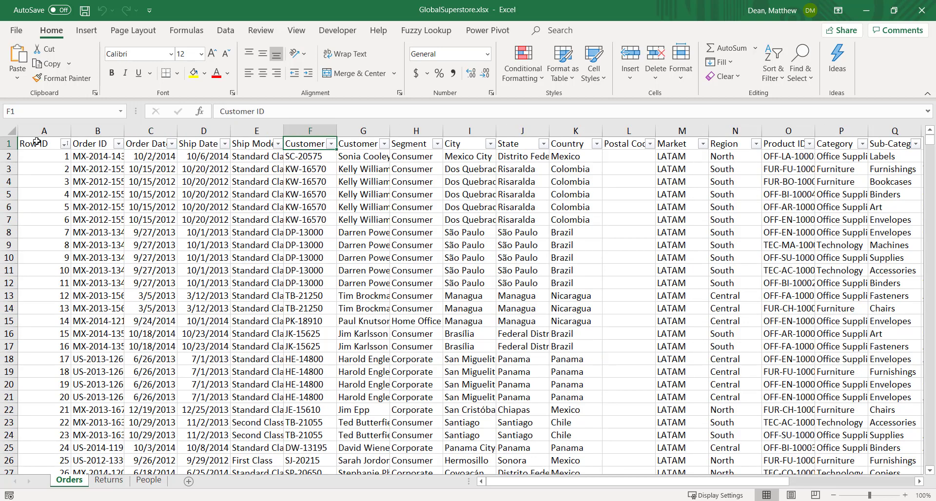
pyautogui.press('Right')
pyautogui.press('Right')
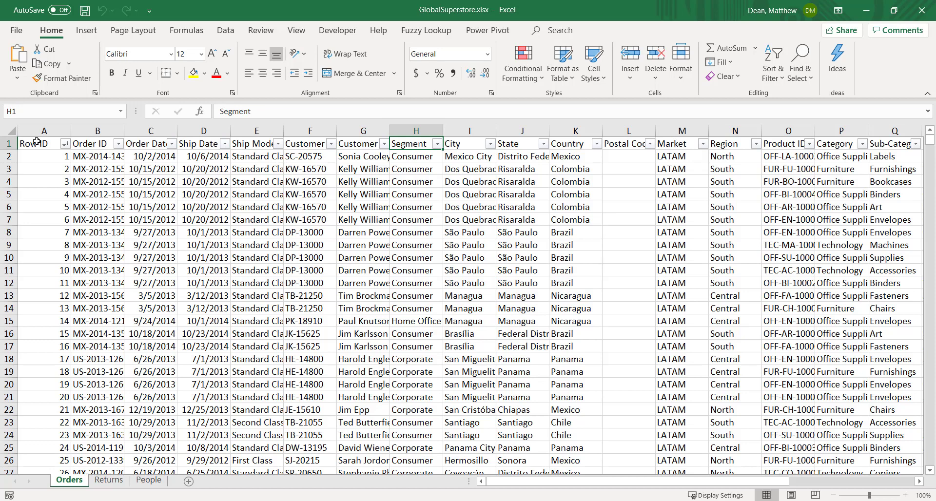
pyautogui.press('Right')
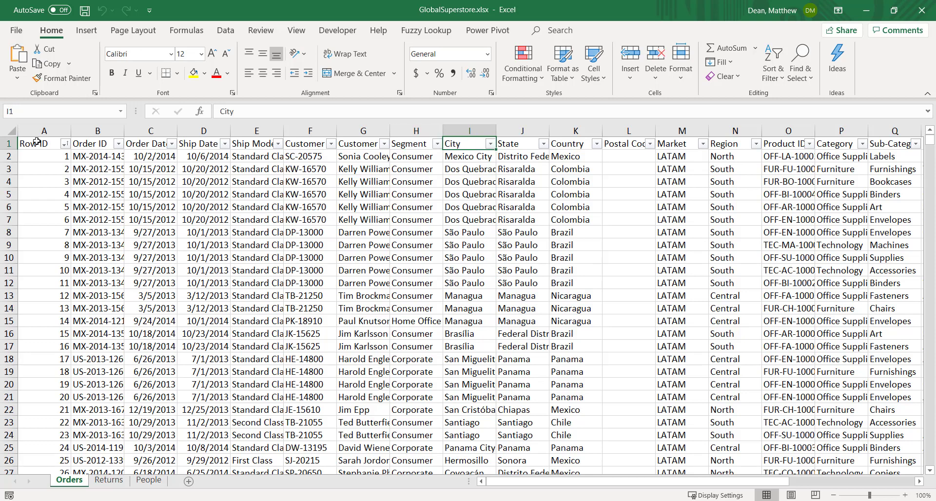
pyautogui.press('Right')
pyautogui.press('Right')
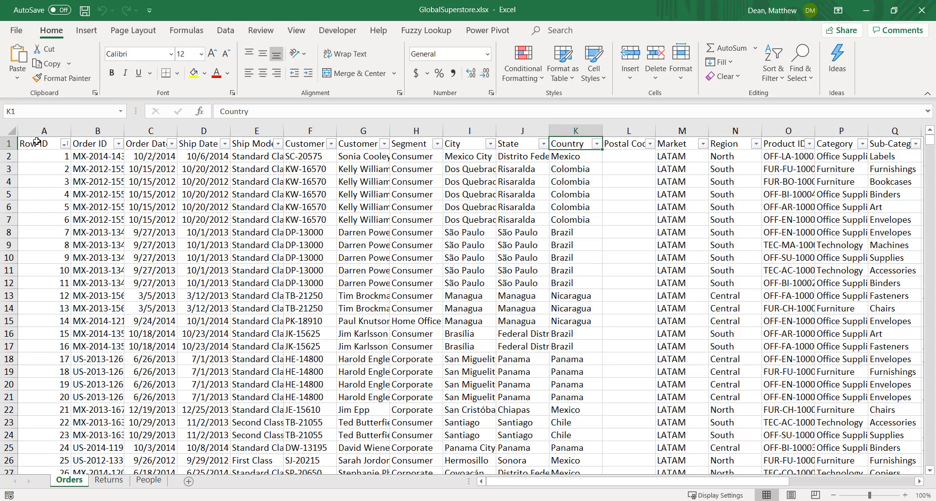
pyautogui.press('Right')
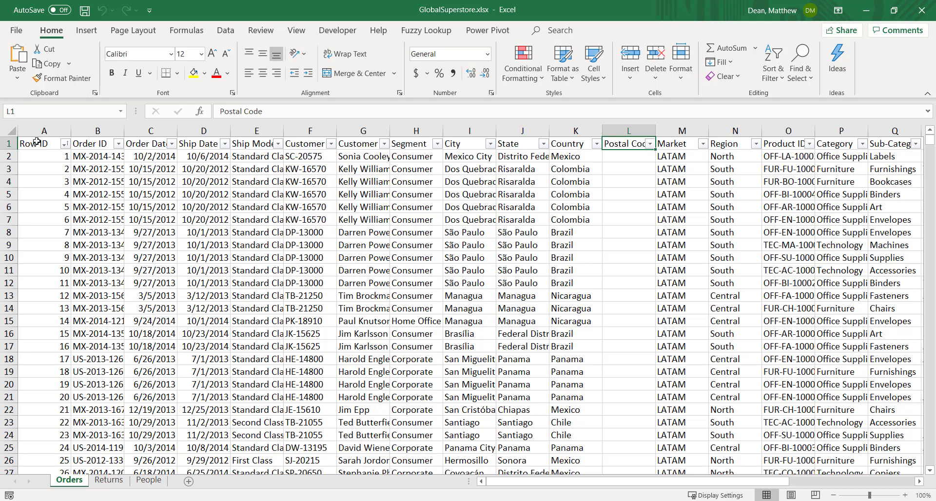
pyautogui.press('Right')
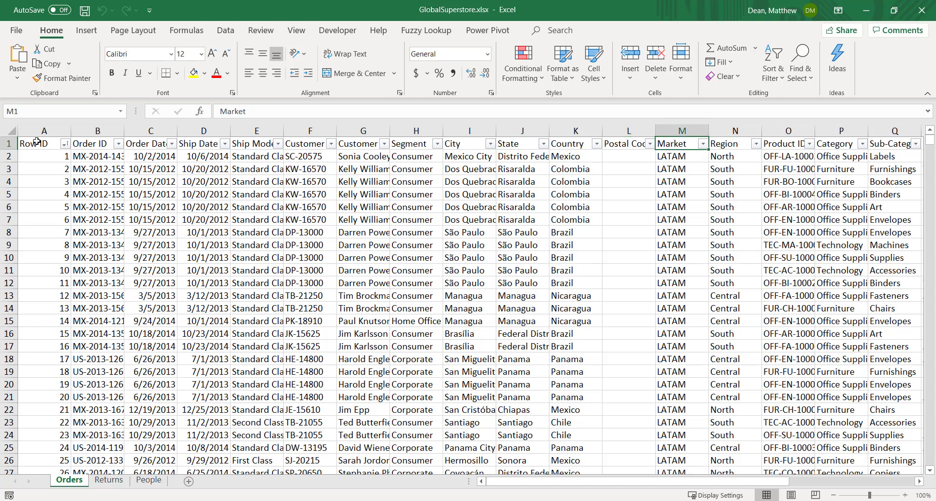
pyautogui.click(702, 144)
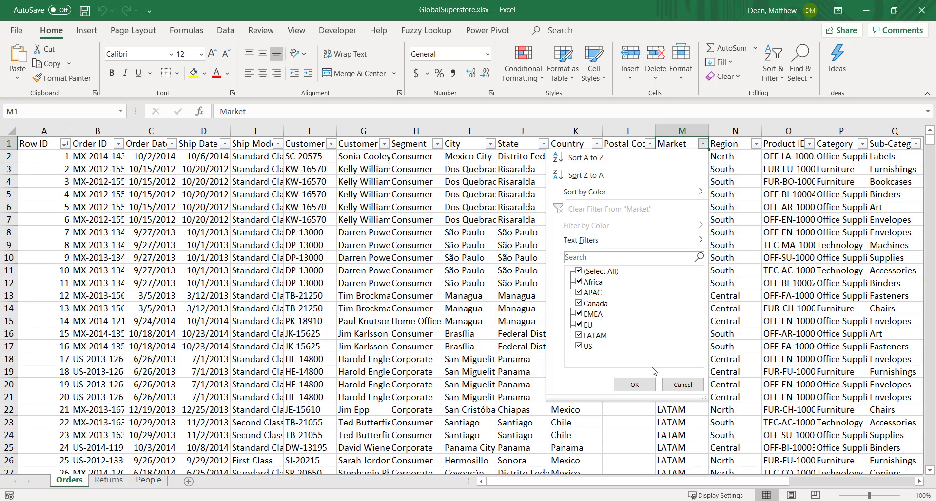
pyautogui.click(634, 385)
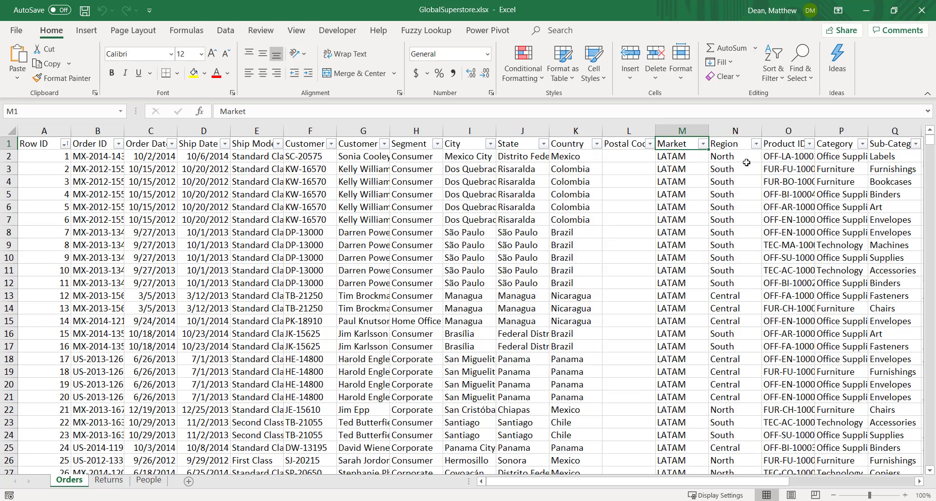
# Review the remaining Orders column headers from Region through Order Priority.
pyautogui.press('Right')
pyautogui.press('Right')
pyautogui.press('Right')
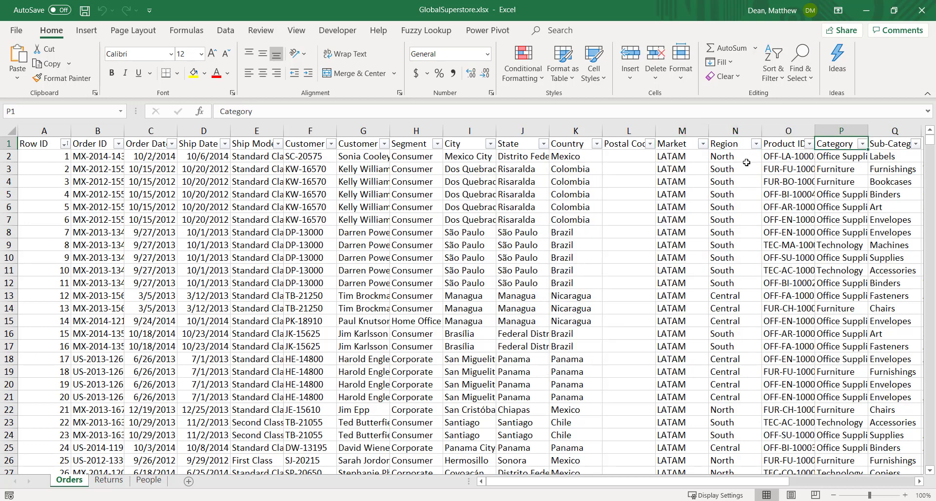
pyautogui.press('Right')
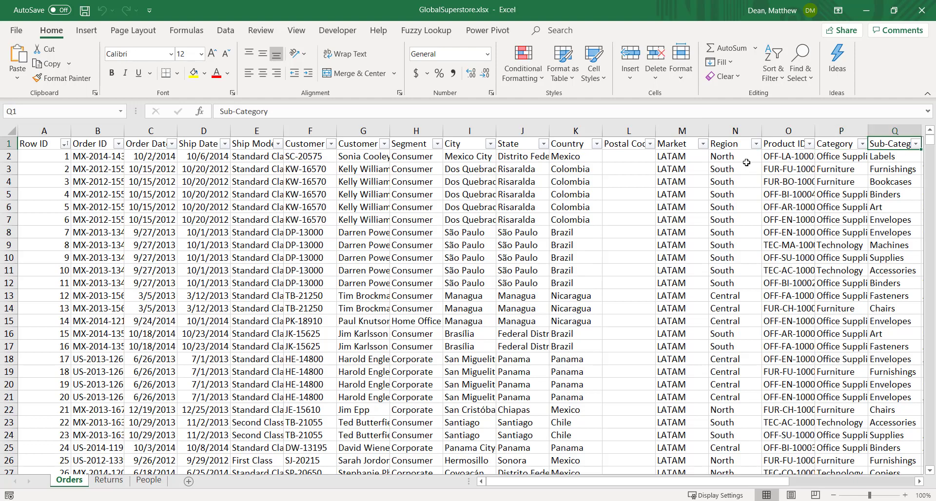
pyautogui.press('Right')
pyautogui.press('Right')
pyautogui.press('Right')
pyautogui.press('Right')
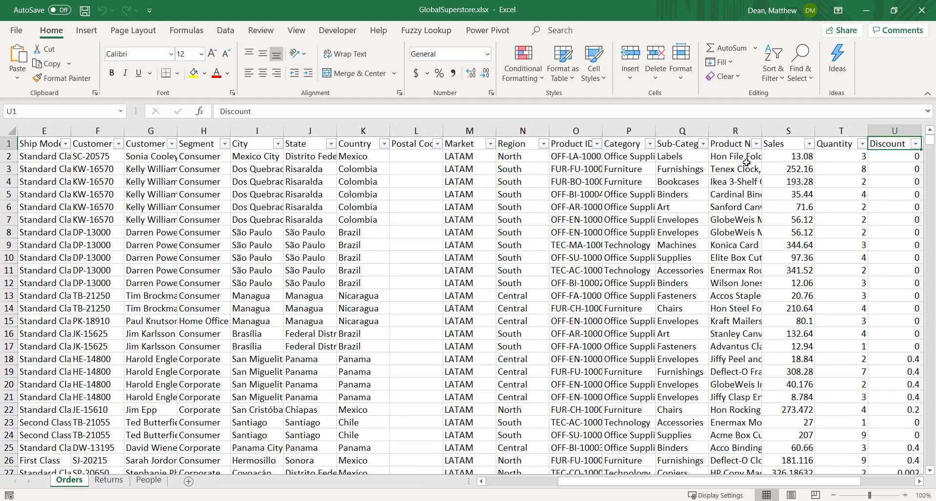
pyautogui.press('Right')
pyautogui.press('Right')
pyautogui.press('Right')
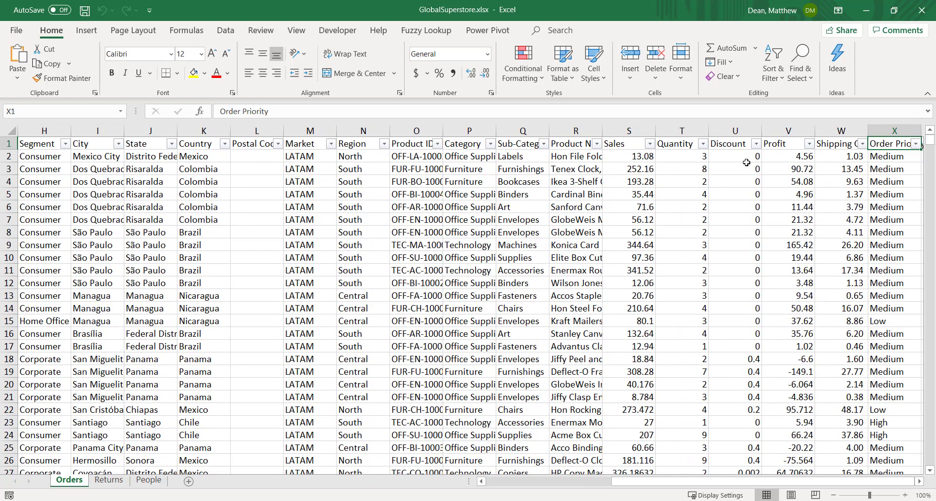
pyautogui.press('Right')
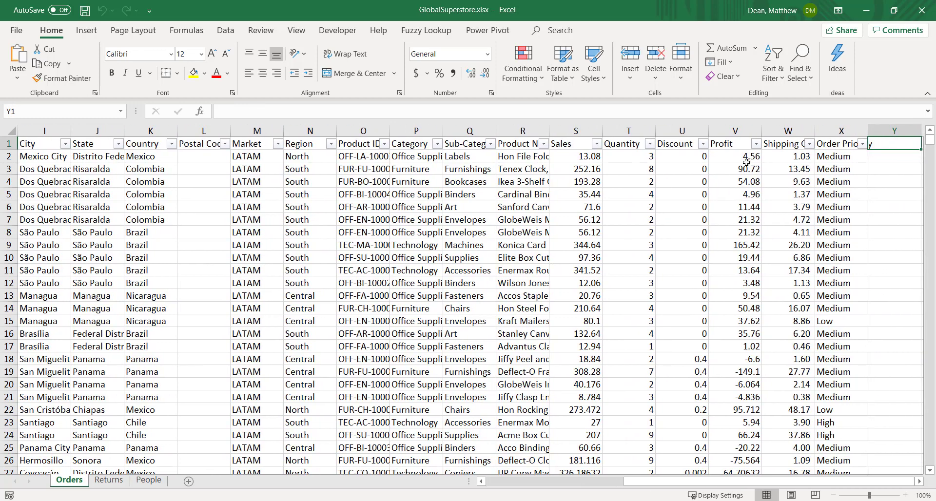
# Convert the Orders data range A1:X51291 into a table with headers and dismiss the Ideas suggestion.
pyautogui.press('Left')
pyautogui.press('Left')
pyautogui.press('Left')
pyautogui.press('Left')
pyautogui.press('Left')
pyautogui.press('Left')
pyautogui.press('Left')
pyautogui.press('Left')
pyautogui.press('Left')
pyautogui.press('Left')
pyautogui.press('Left')
pyautogui.press('Left')
pyautogui.press('Left')
pyautogui.press('Left')
pyautogui.press('Left')
pyautogui.press('Left')
pyautogui.press('Left')
pyautogui.press('Left')
pyautogui.press('Left')
pyautogui.press('Left')
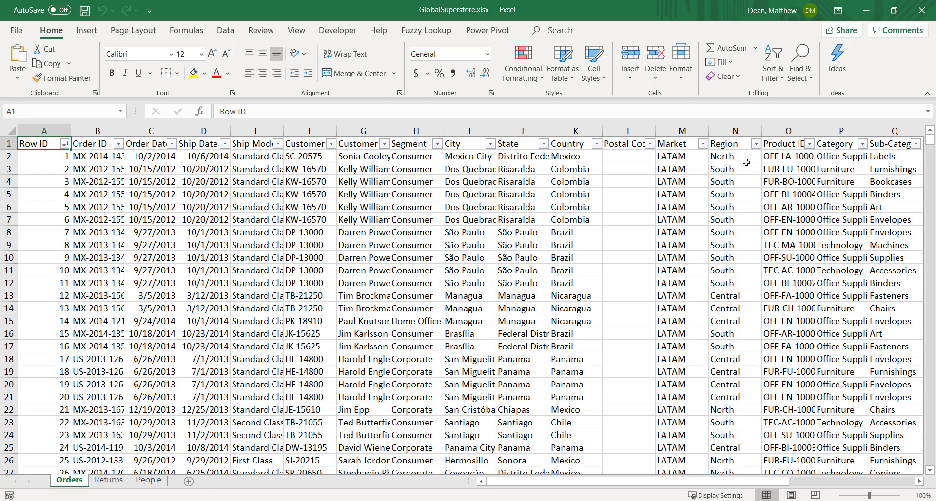
pyautogui.hotkey('ctrl', 't')
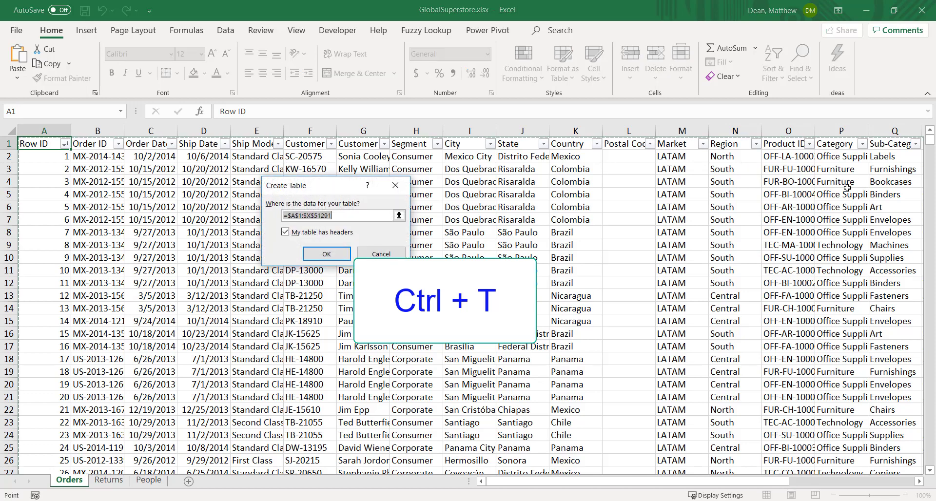
pyautogui.click(325, 255)
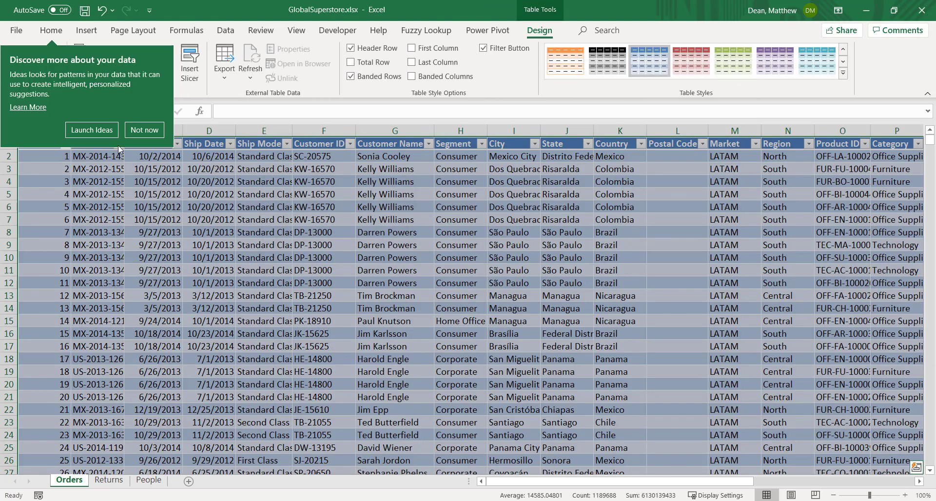
pyautogui.click(144, 129)
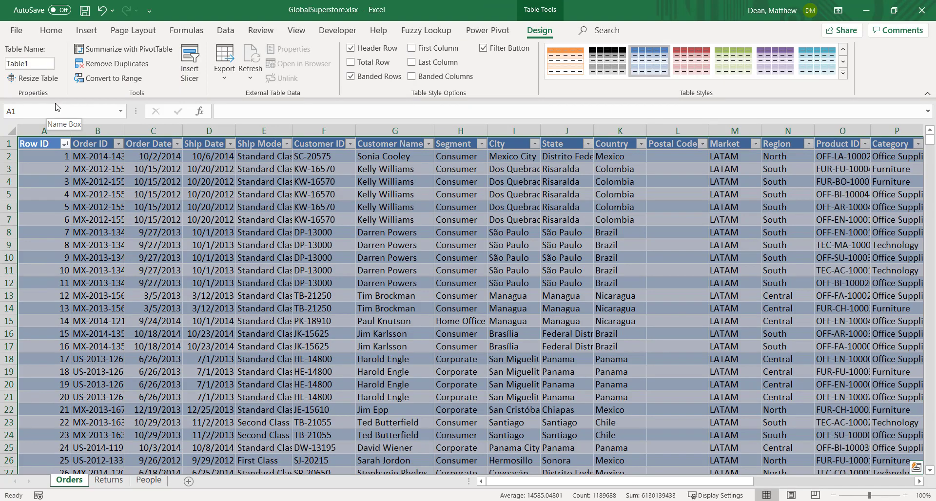
# Rename the new table as orders.
pyautogui.moveTo(6, 64); pyautogui.dragTo(33, 65)
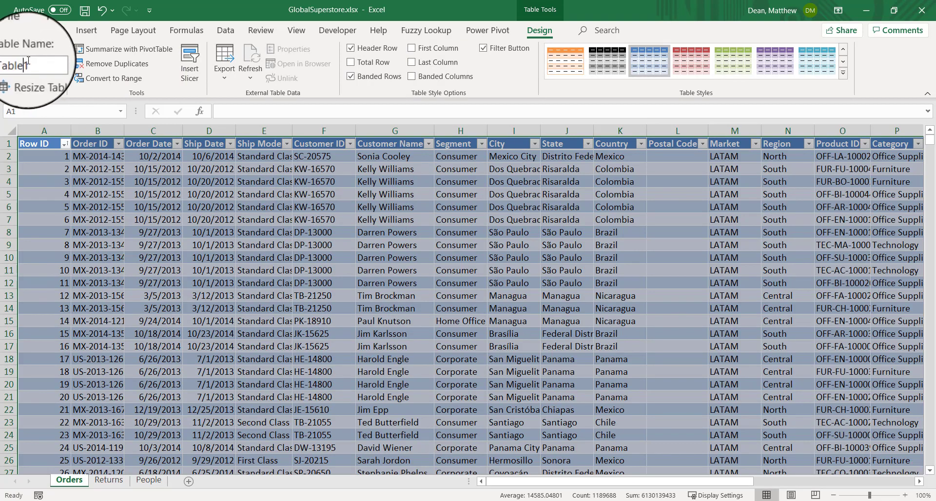
pyautogui.write('orders')
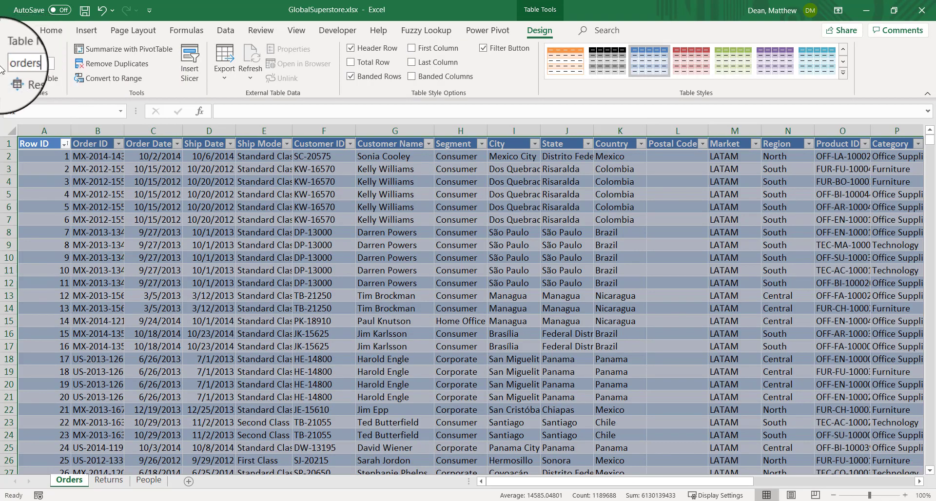
pyautogui.press('Return')
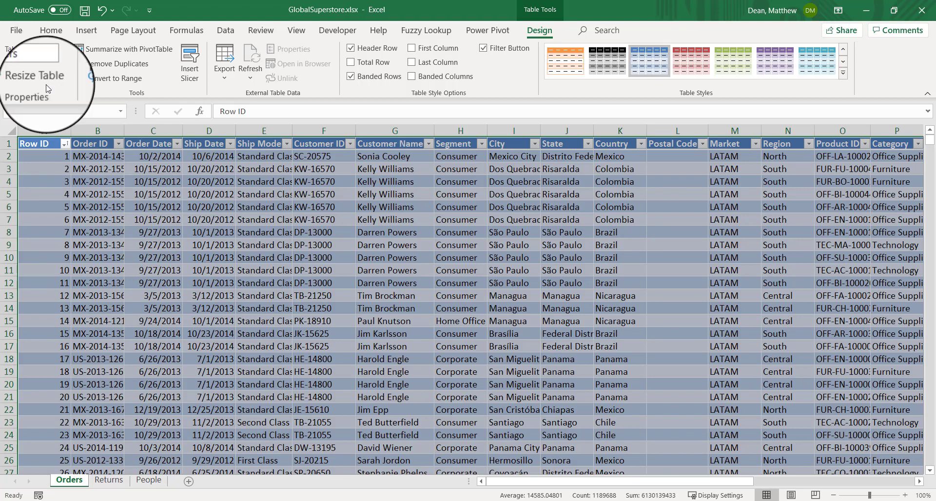
# Select all the data in the orders table to check that the table name applies to it.
pyautogui.click(37, 156)
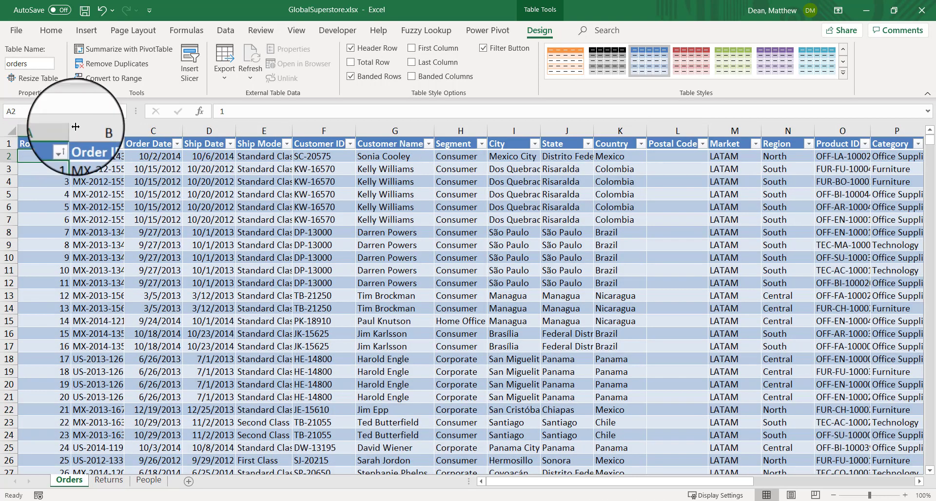
pyautogui.scroll(-1, 78, 127)
pyautogui.hotkey('ctrl', 'a')
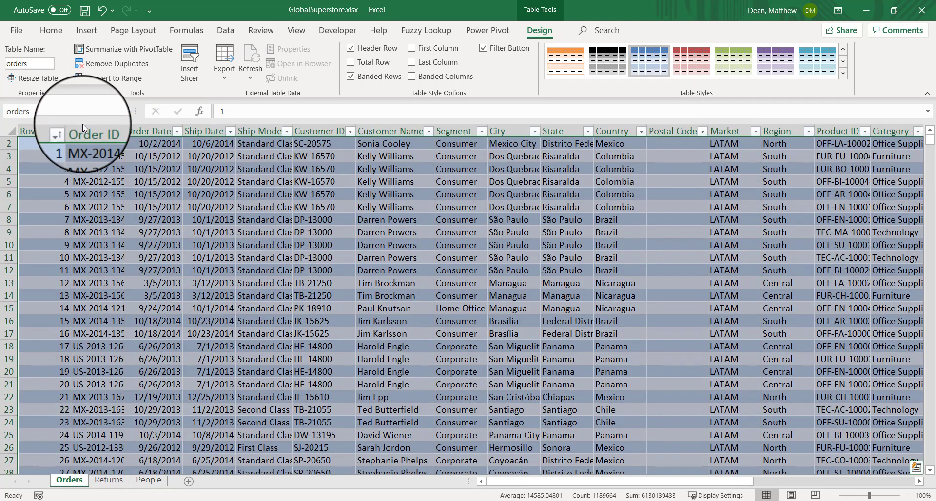
pyautogui.click(120, 112)
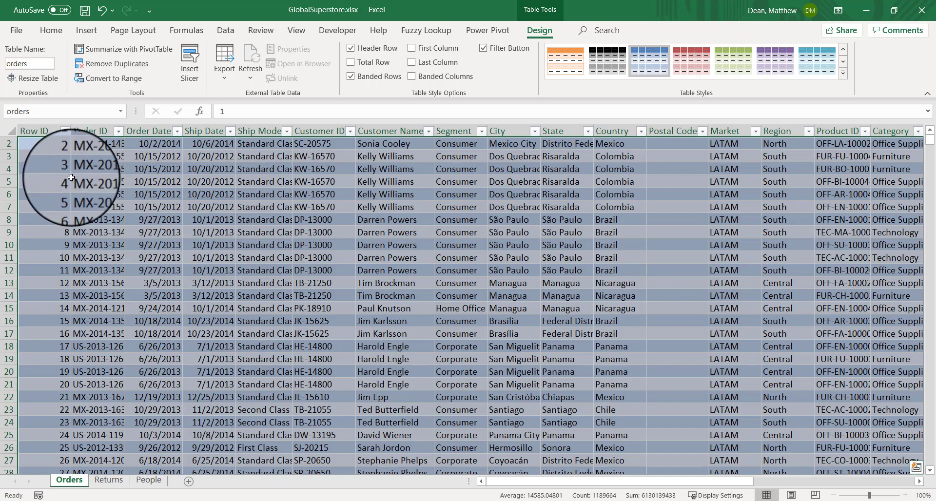
pyautogui.click(74, 126)
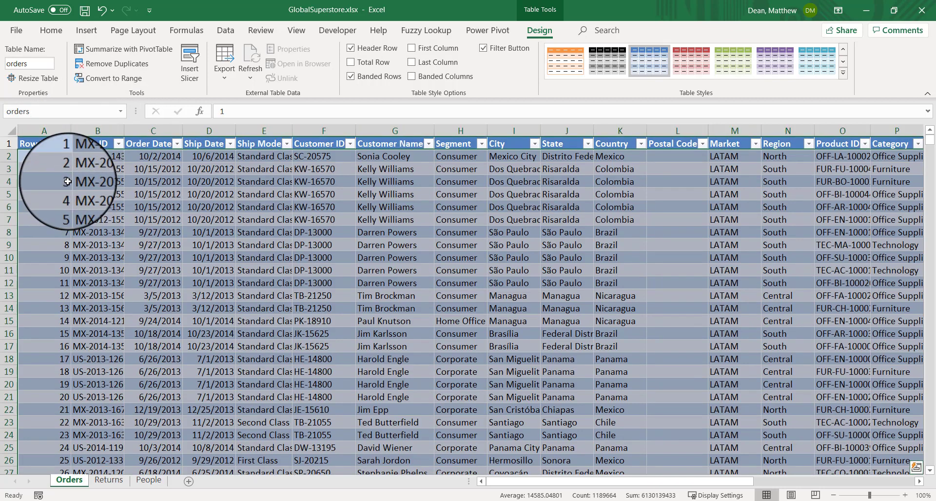
# Create a PivotTable from the orders table on a new worksheet.
pyautogui.click(34, 143)
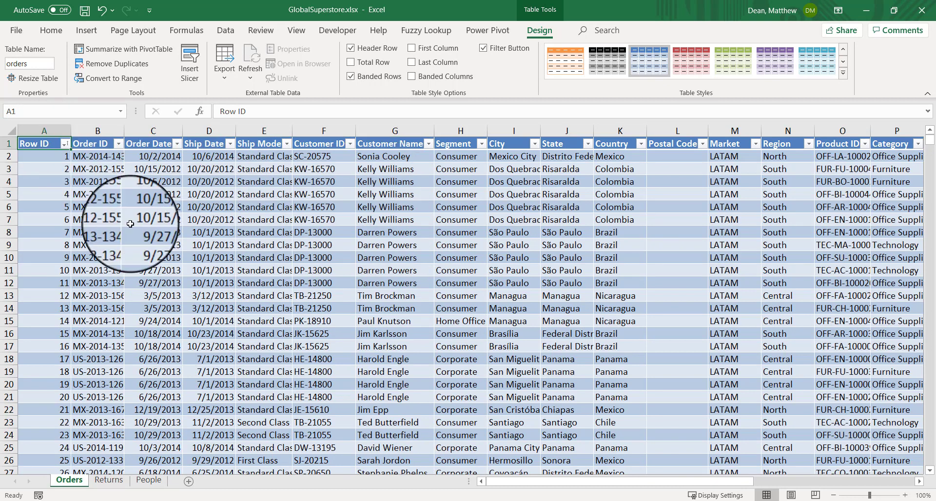
pyautogui.click(85, 34)
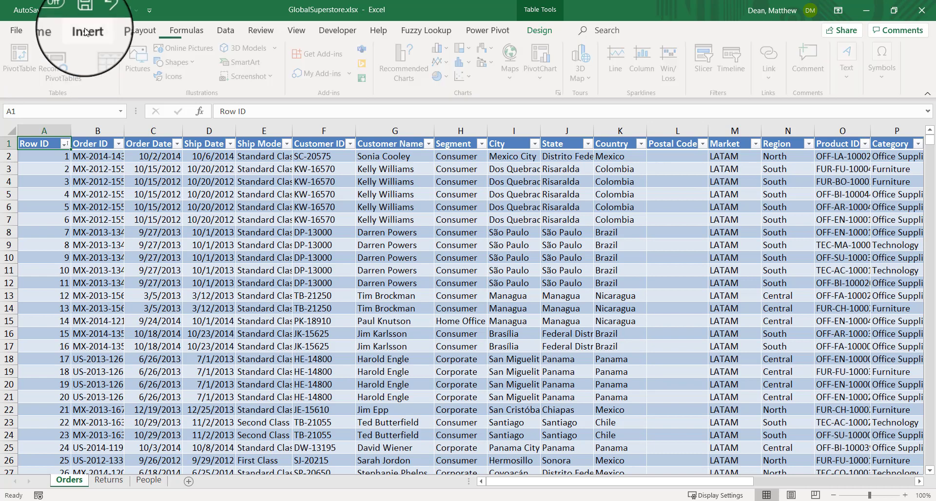
pyautogui.click(27, 60)
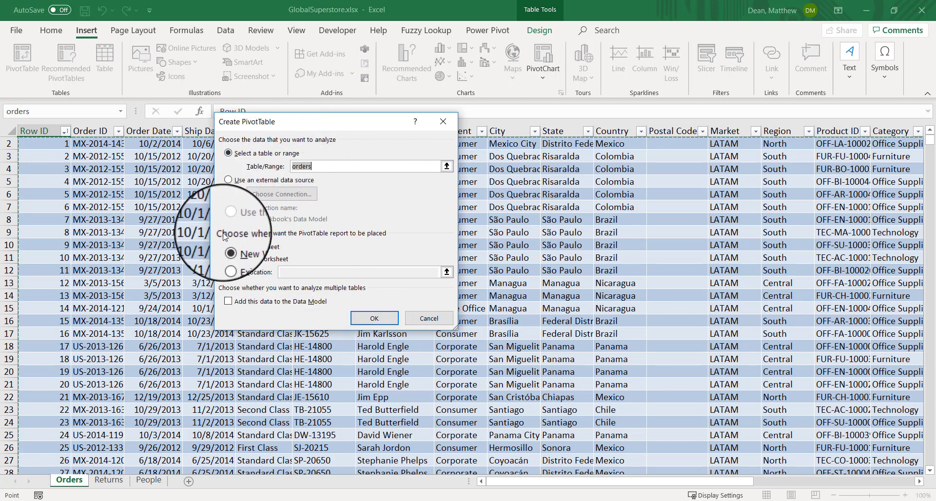
pyautogui.click(376, 318)
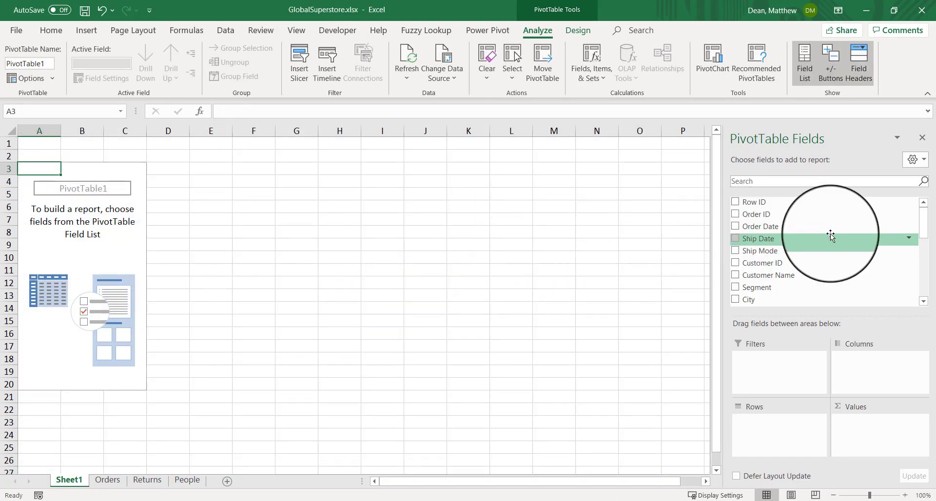
# Set Market as the PivotTable's row field and add the sum of Sales as its value field.
pyautogui.moveTo(924, 222); pyautogui.dragTo(926, 245)
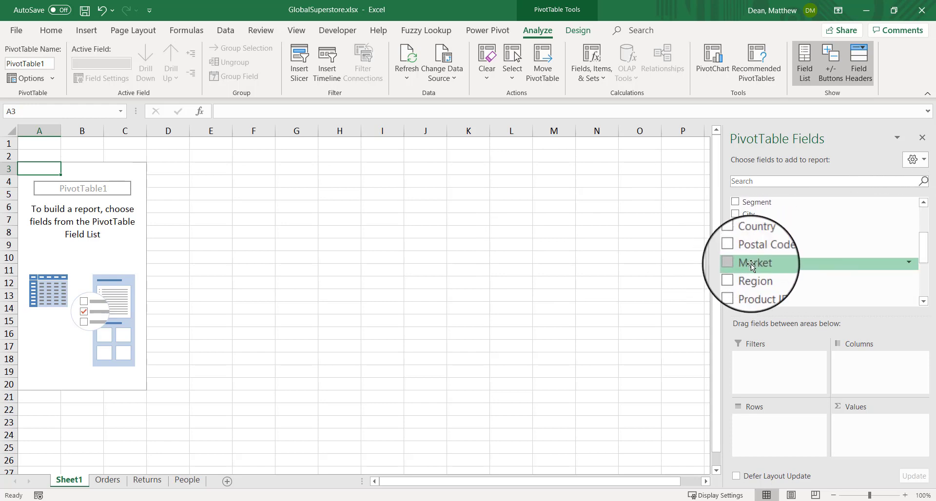
pyautogui.moveTo(740, 268); pyautogui.dragTo(754, 426)
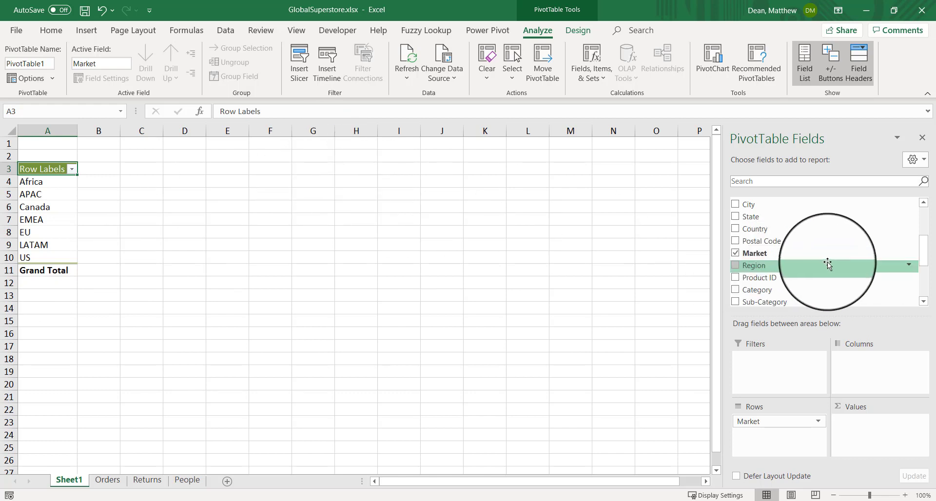
pyautogui.click(925, 302)
pyautogui.click(925, 302)
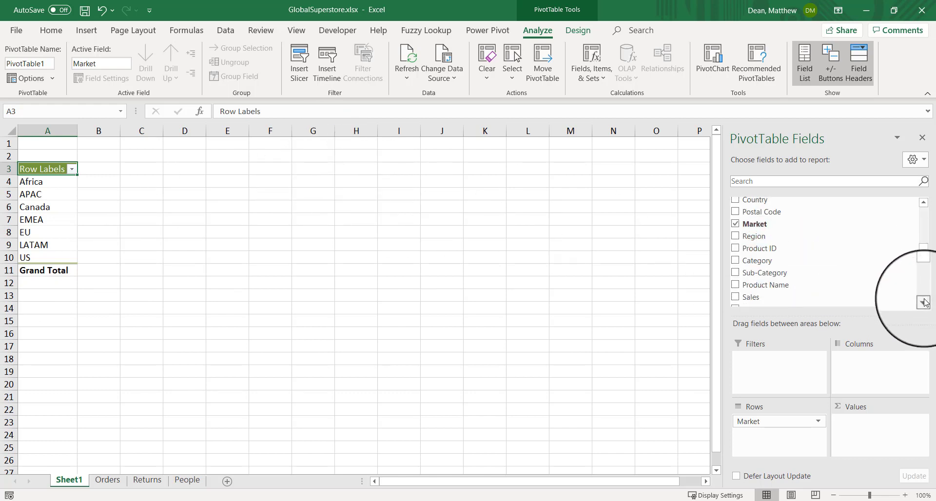
pyautogui.click(925, 302)
pyautogui.click(925, 302)
pyautogui.click(925, 302)
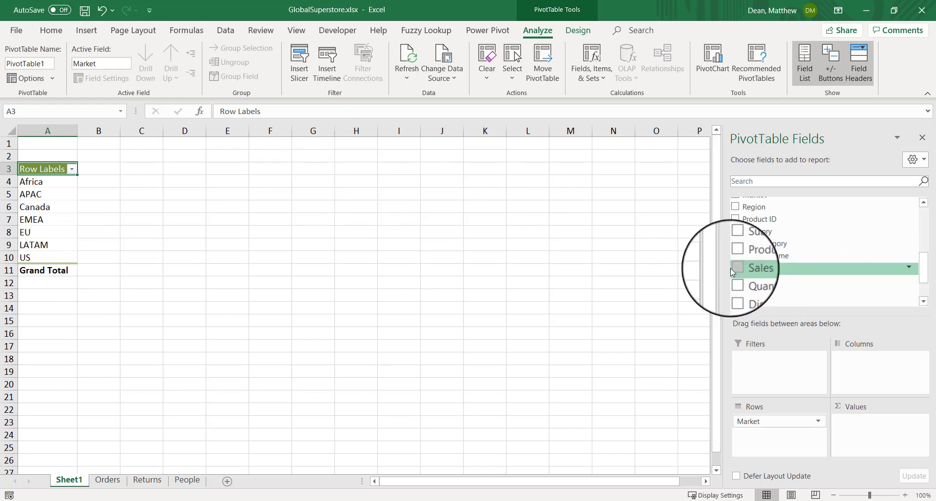
pyautogui.moveTo(750, 271); pyautogui.dragTo(864, 424)
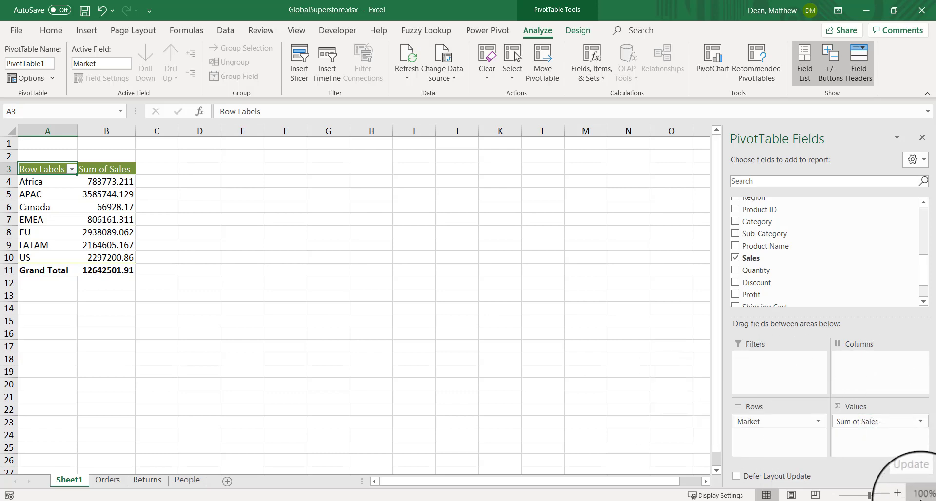
# Enlarge the worksheet view to 190% and examine the sales sums for each market.
pyautogui.click(906, 495)
pyautogui.click(906, 494)
pyautogui.click(906, 495)
pyautogui.click(905, 495)
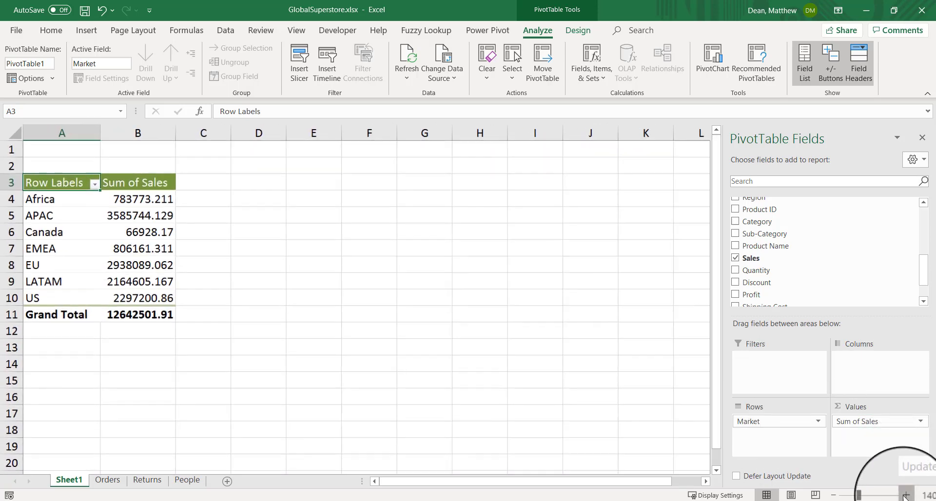
pyautogui.click(906, 495)
pyautogui.click(906, 495)
pyautogui.click(906, 495)
pyautogui.click(906, 495)
pyautogui.click(906, 495)
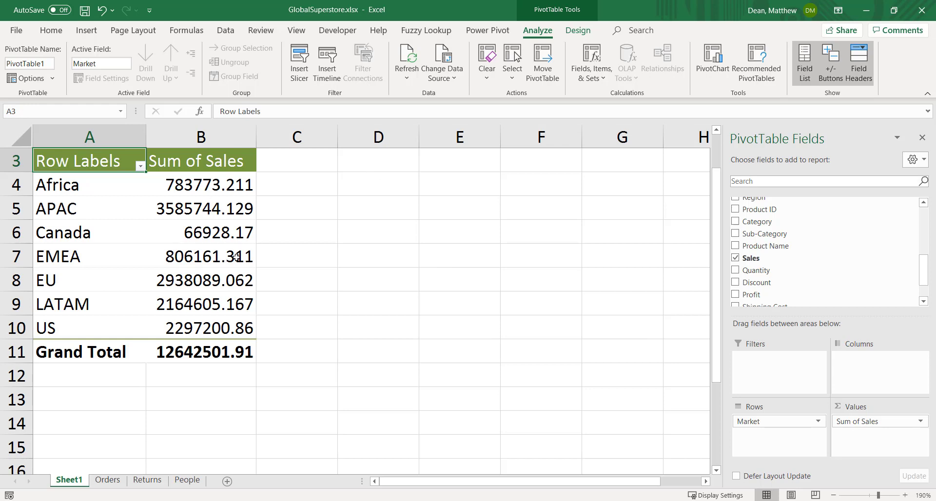
pyautogui.moveTo(236, 257)
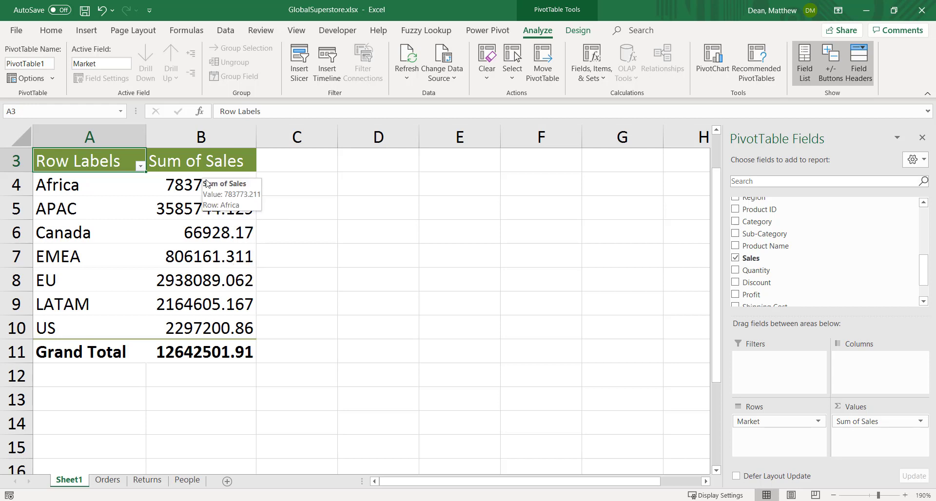
# Format the Sum of Sales values as Currency with the $ symbol and 2 decimal places.
pyautogui.click(913, 423)
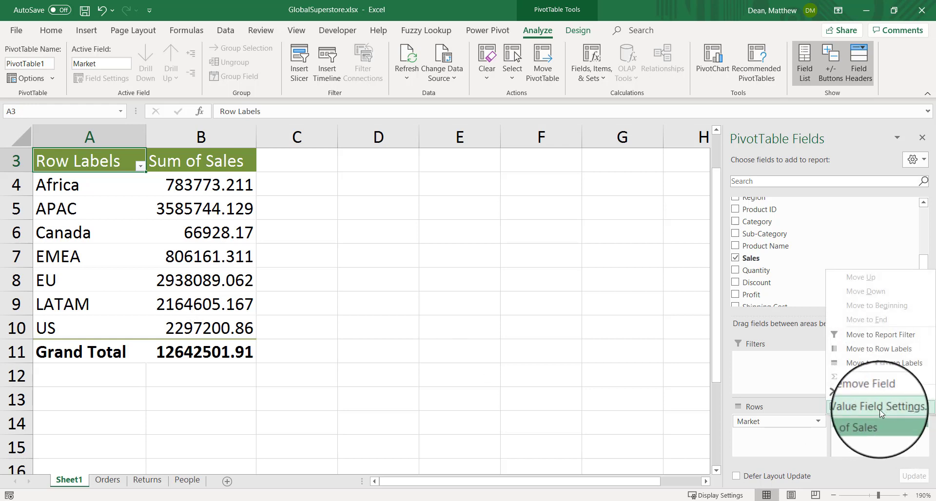
pyautogui.click(860, 409)
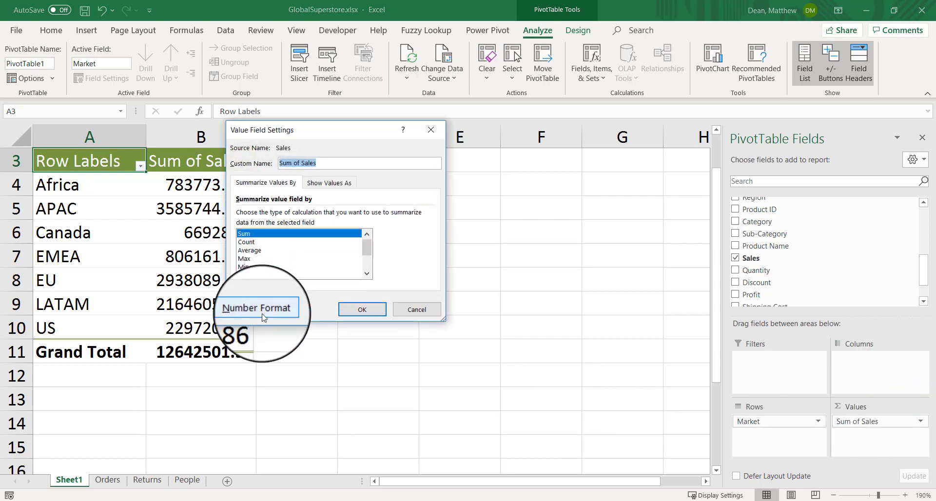
pyautogui.click(262, 316)
pyautogui.click(212, 145)
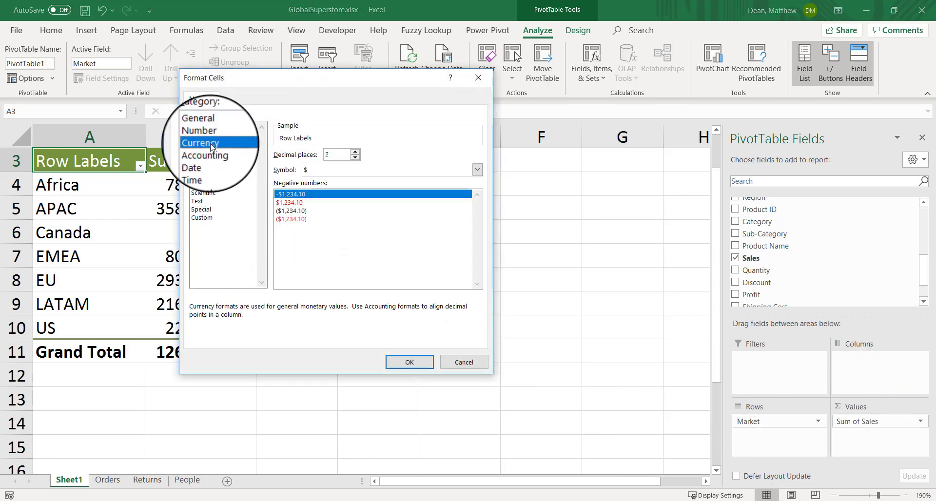
pyautogui.click(409, 362)
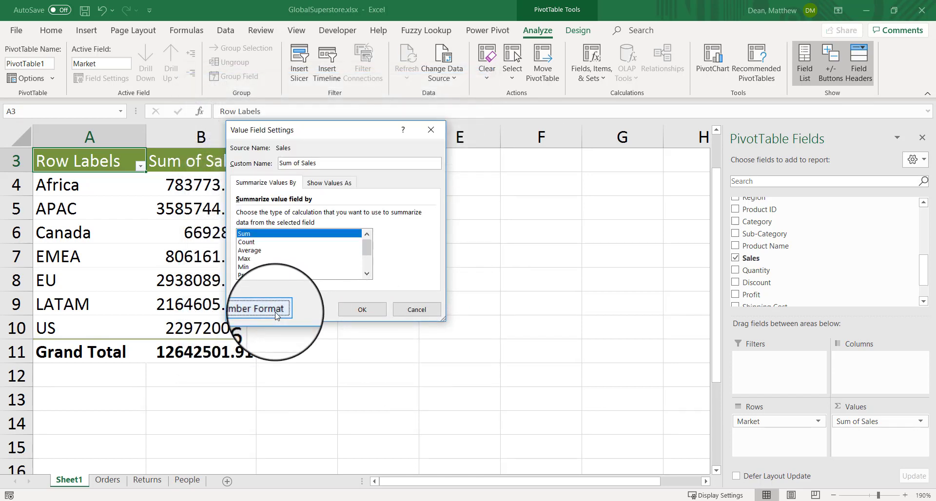
pyautogui.click(357, 310)
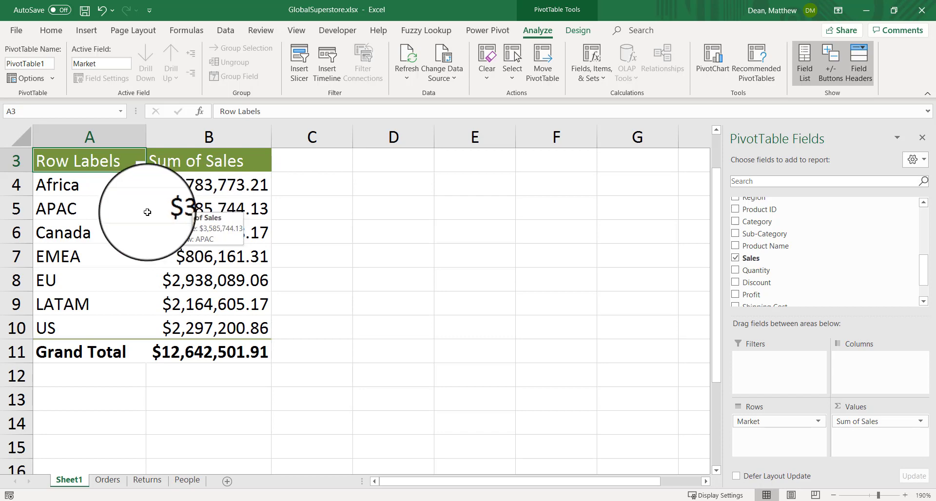
# Insert a Clustered Column PivotChart of Sum of Sales by Market, after comparing it with the Clustered Bar type.
pyautogui.click(16, 209)
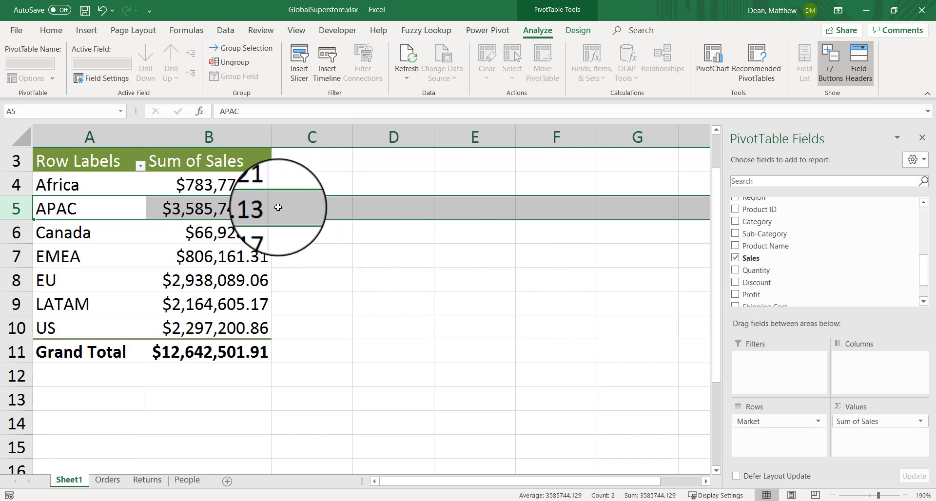
pyautogui.click(256, 187)
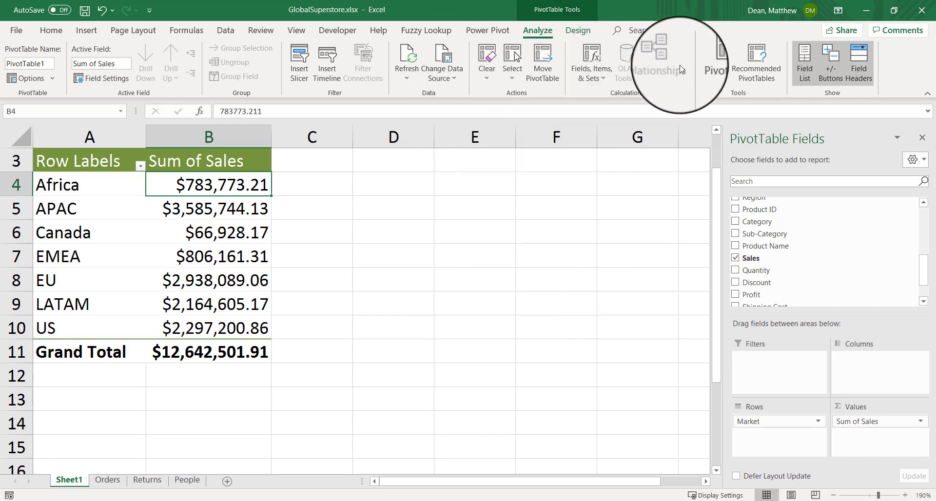
pyautogui.click(707, 57)
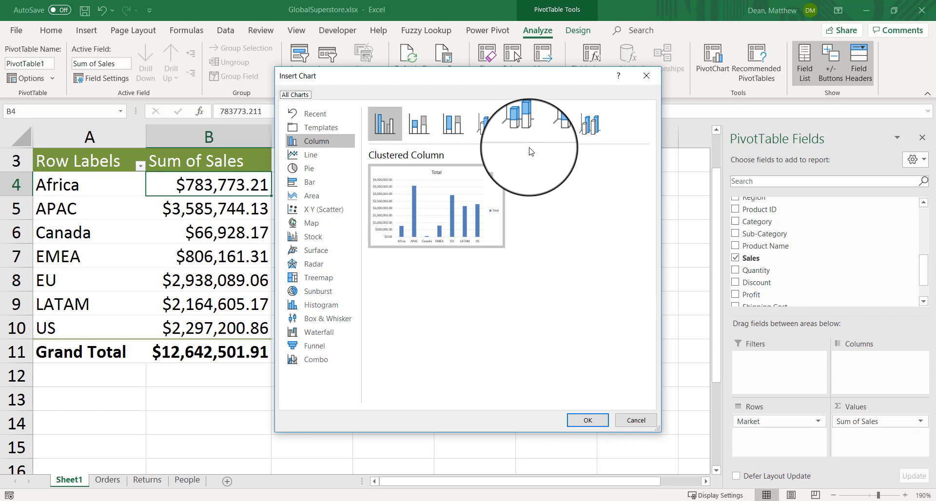
pyautogui.moveTo(440, 175)
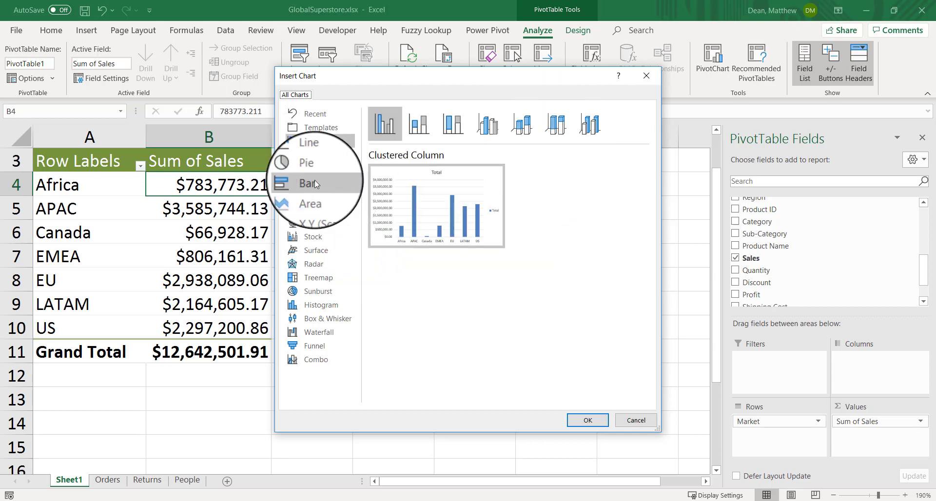
pyautogui.click(315, 182)
pyautogui.moveTo(390, 172)
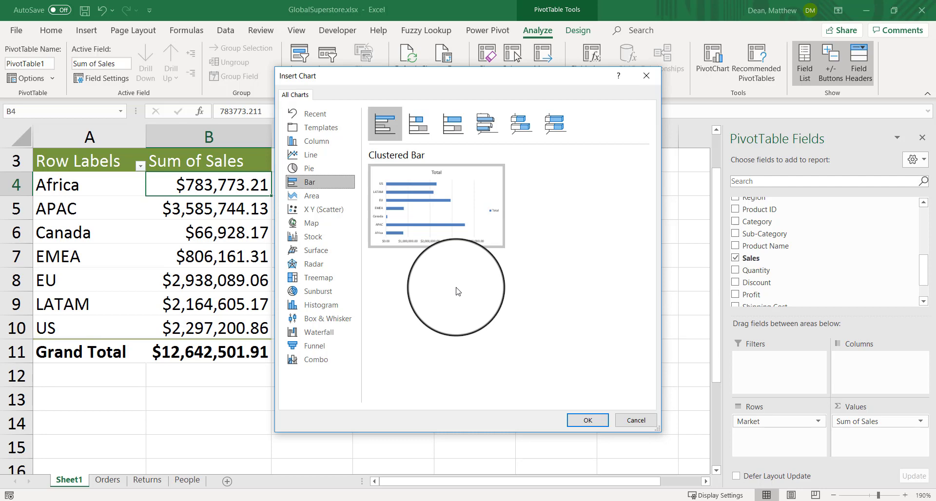
pyautogui.click(320, 141)
pyautogui.moveTo(481, 196)
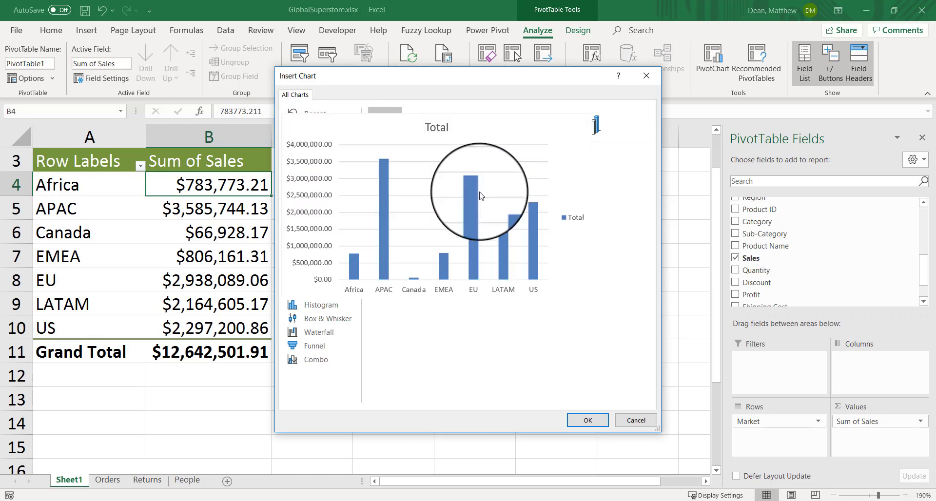
pyautogui.click(587, 419)
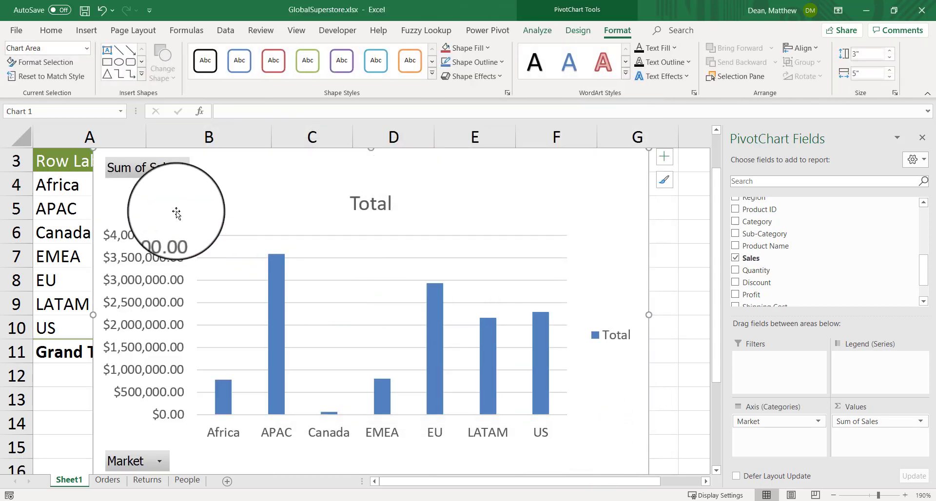
# Resize the PivotChart to about 3.03" high by 4.75" wide and place it beside the PivotTable, spanning columns C to I.
pyautogui.moveTo(96, 154); pyautogui.dragTo(220, 209)
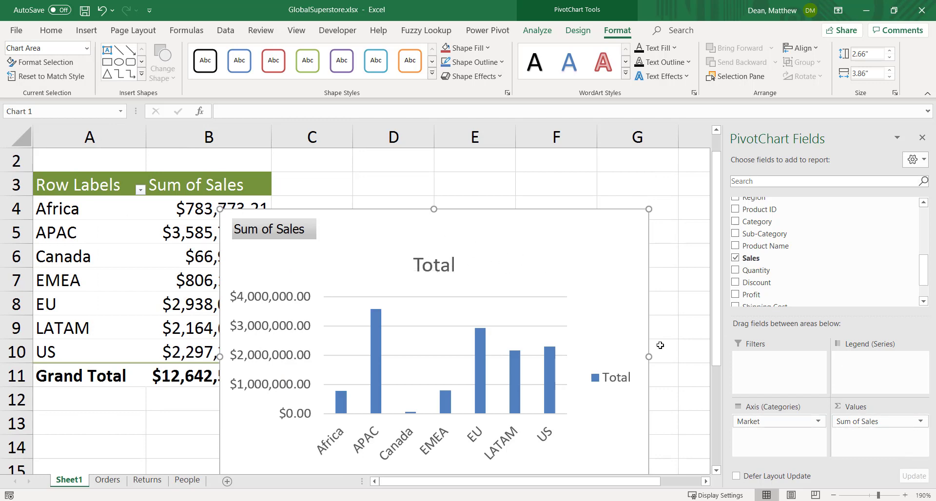
pyautogui.scroll(-2, 660, 345)
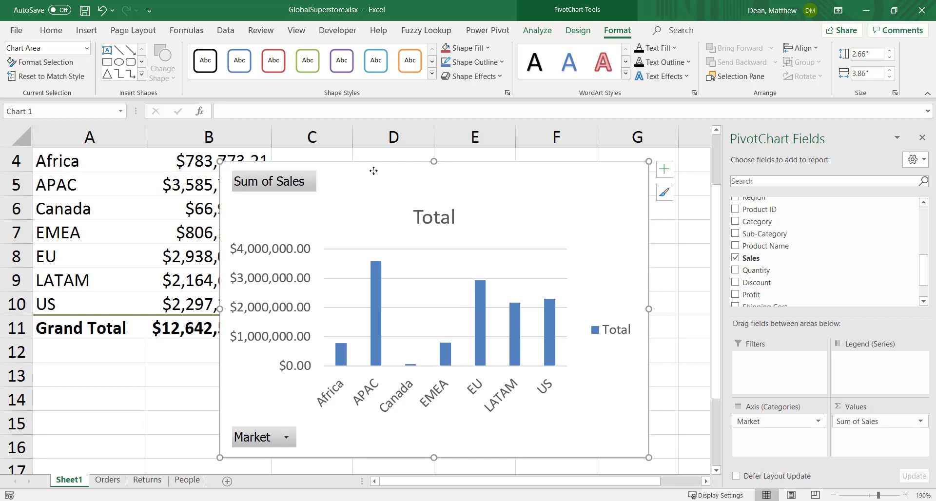
pyautogui.moveTo(374, 171); pyautogui.dragTo(423, 178)
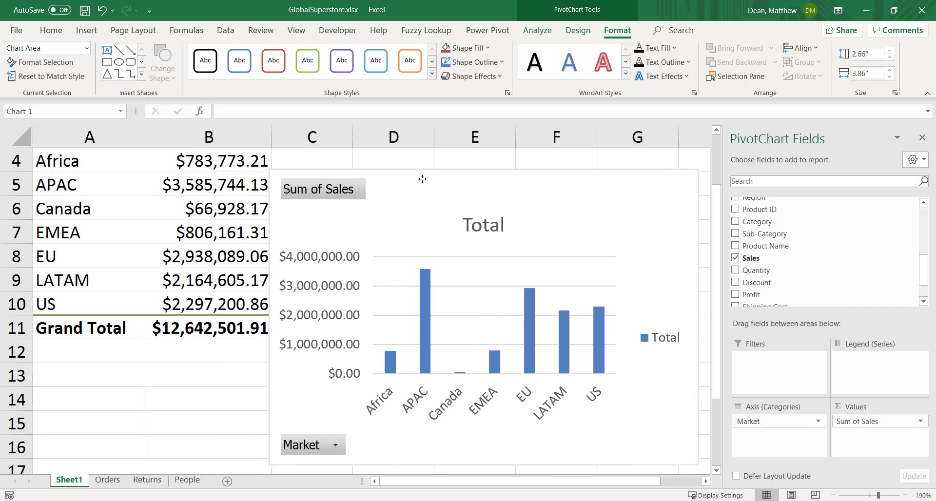
pyautogui.click(834, 495)
pyautogui.click(834, 495)
pyautogui.click(834, 495)
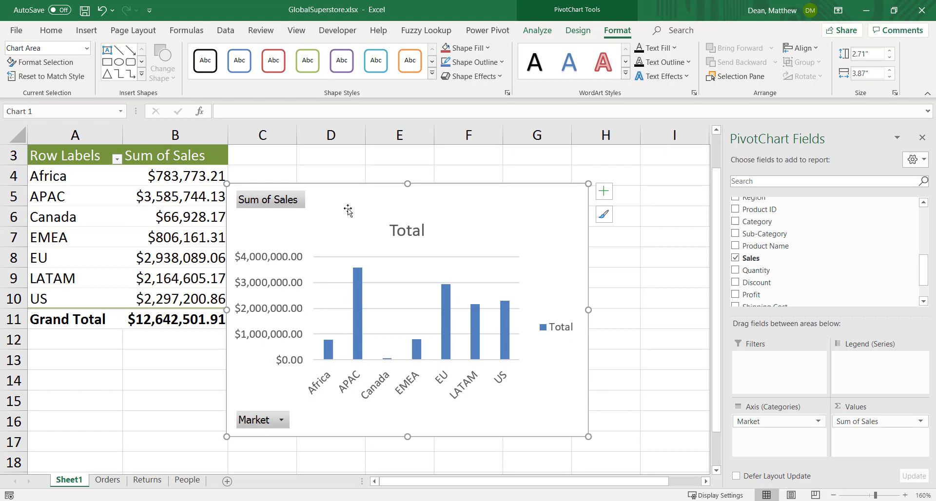
pyautogui.moveTo(357, 211); pyautogui.dragTo(474, 225)
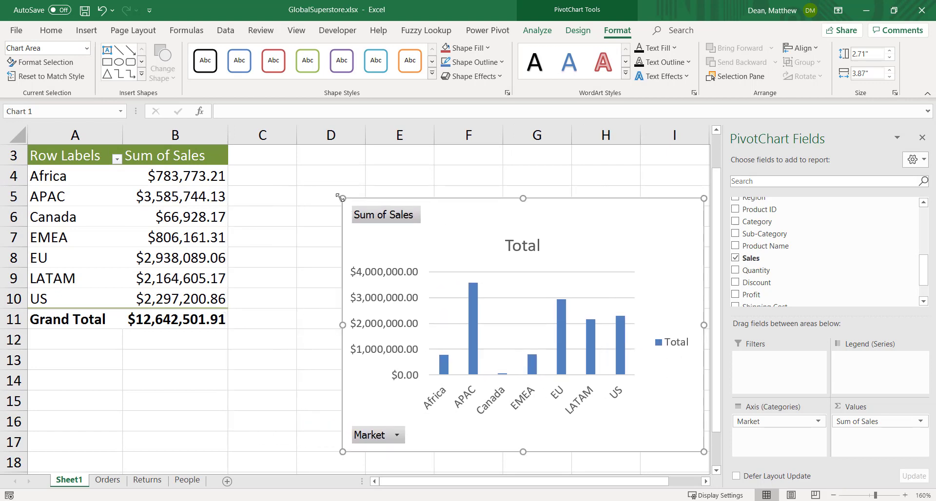
pyautogui.moveTo(310, 189); pyautogui.dragTo(259, 169)
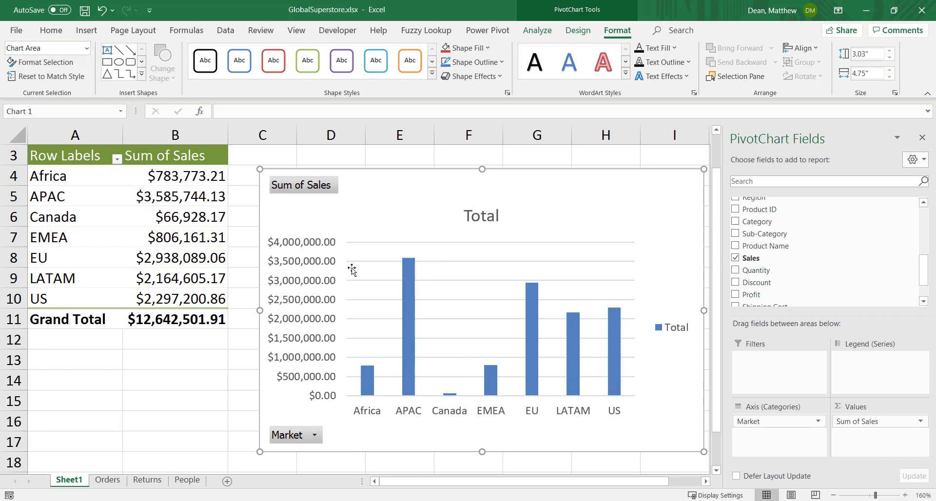
pyautogui.click(187, 175)
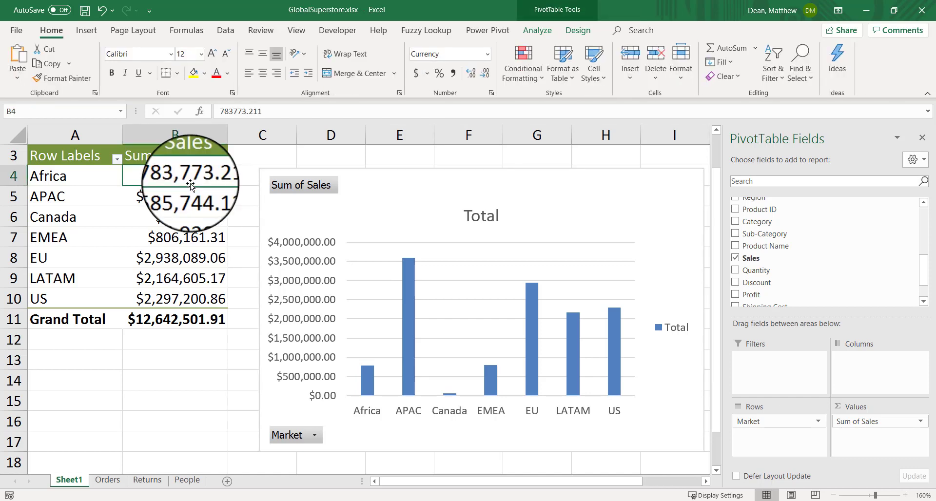
# Sort the markets in the PivotTable by Sum of Sales from largest to smallest.
pyautogui.rightClick(193, 179)
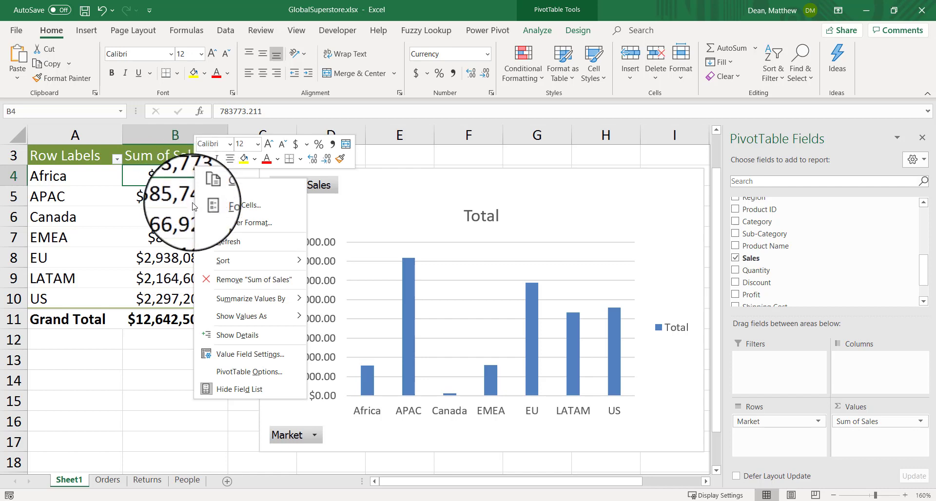
pyautogui.moveTo(214, 261)
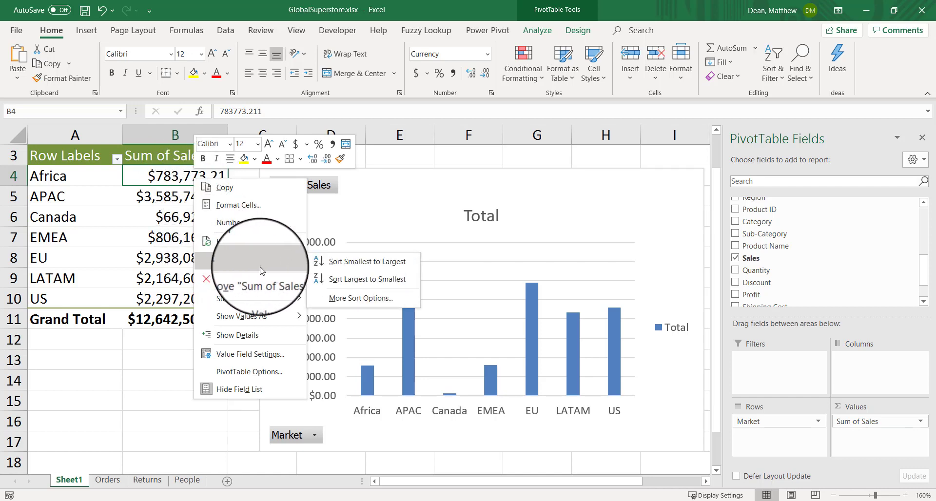
pyautogui.click(358, 282)
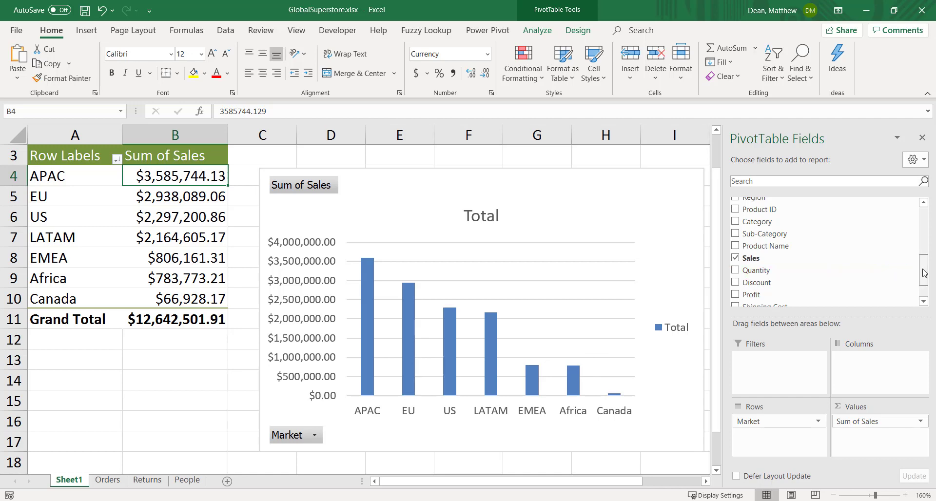
# Break the PivotTable's sales down by Segment in the columns and reposition the PivotChart over columns B to H, rows 1 to 15.
pyautogui.moveTo(925, 273); pyautogui.dragTo(926, 248)
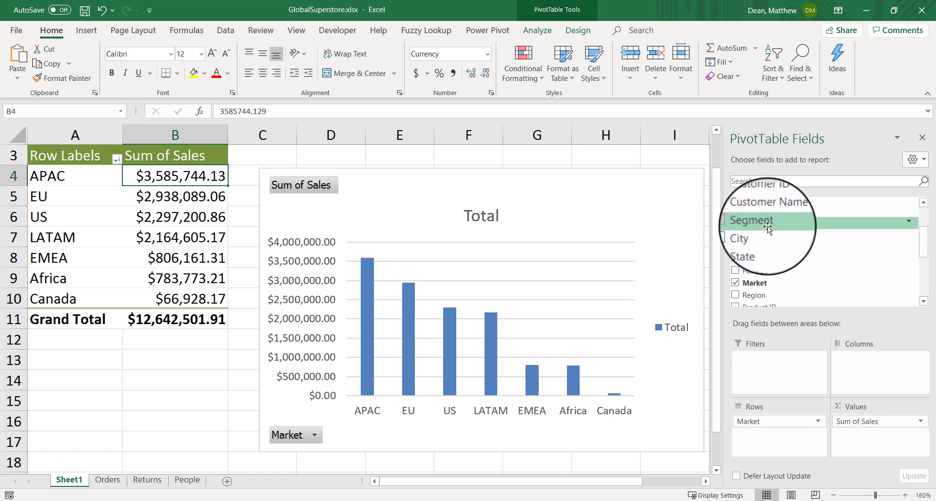
pyautogui.moveTo(785, 222); pyautogui.dragTo(878, 367)
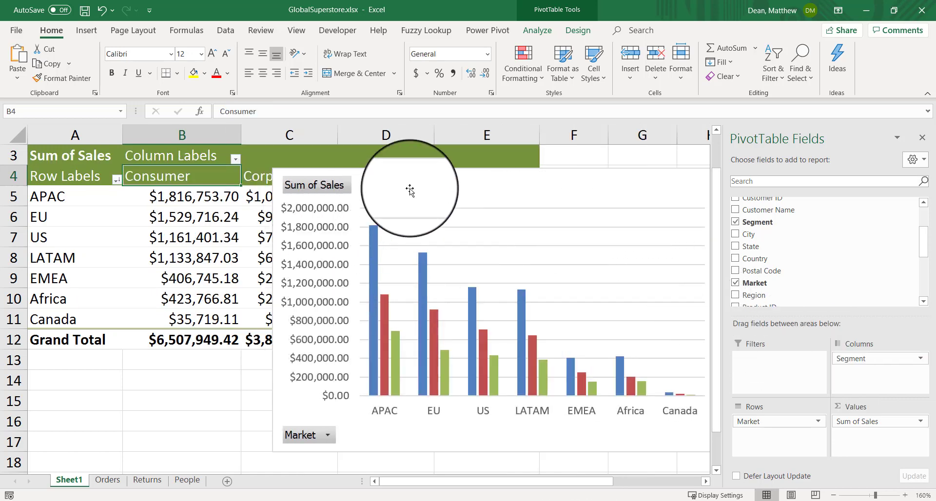
pyautogui.moveTo(420, 179); pyautogui.dragTo(357, 390)
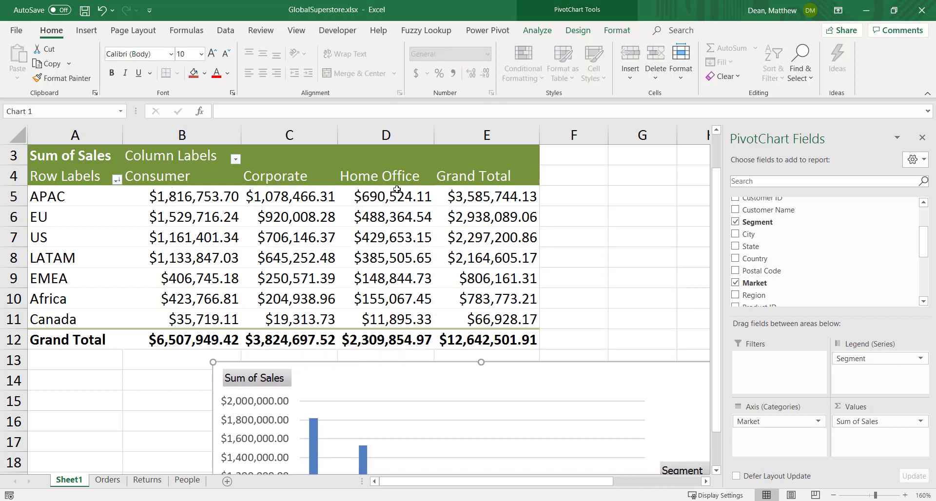
pyautogui.moveTo(456, 354); pyautogui.dragTo(388, 169)
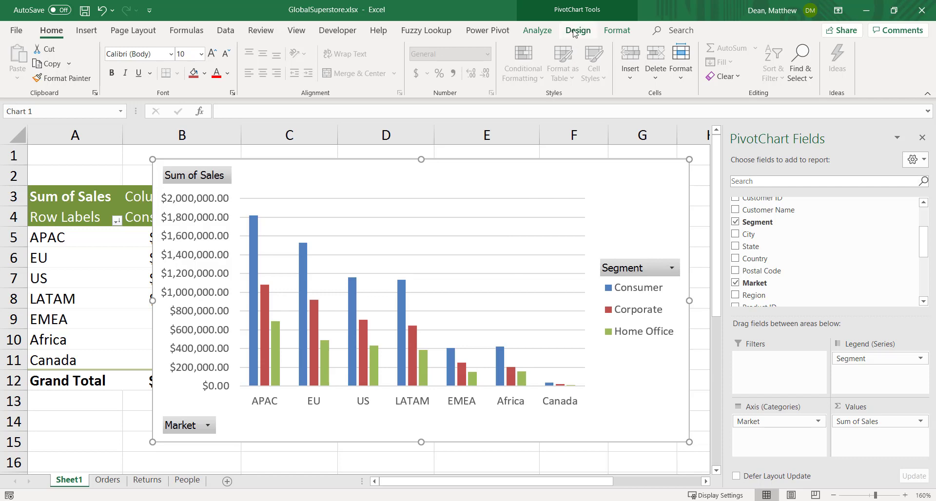
# Change the PivotChart type to Stacked Column.
pyautogui.click(543, 34)
pyautogui.click(577, 31)
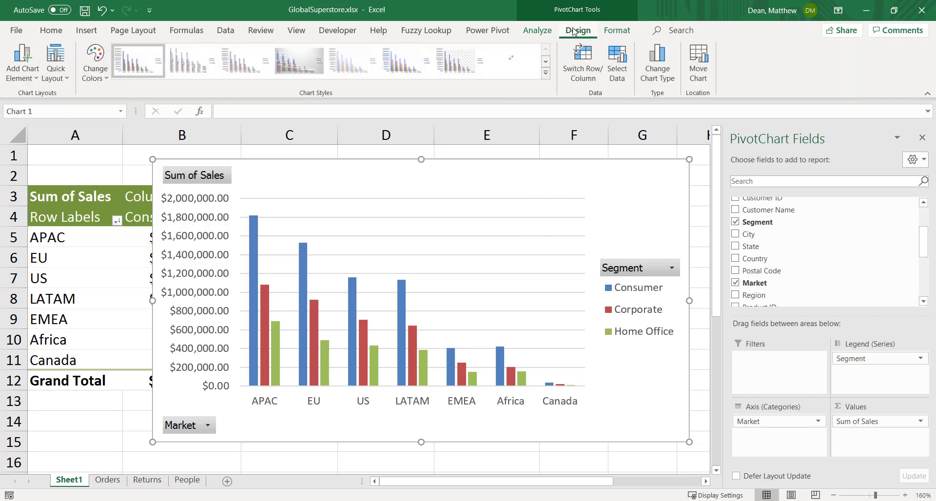
pyautogui.click(665, 69)
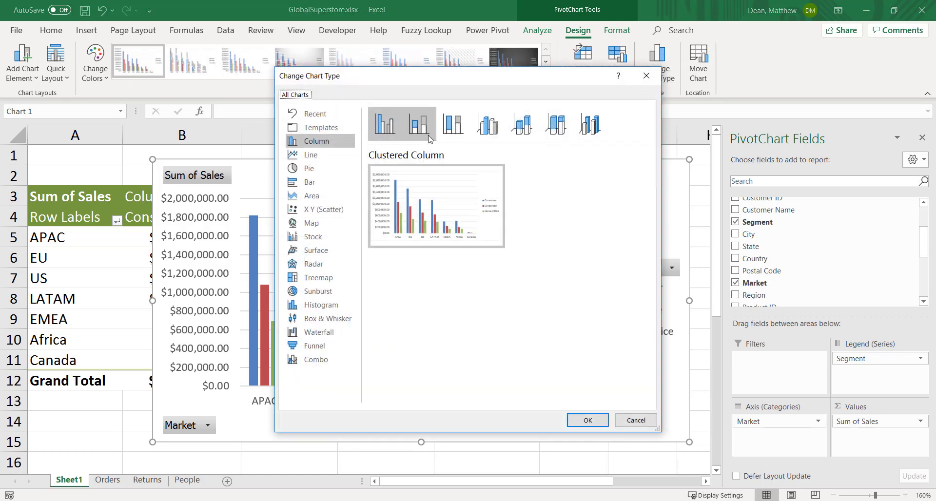
pyautogui.click(419, 124)
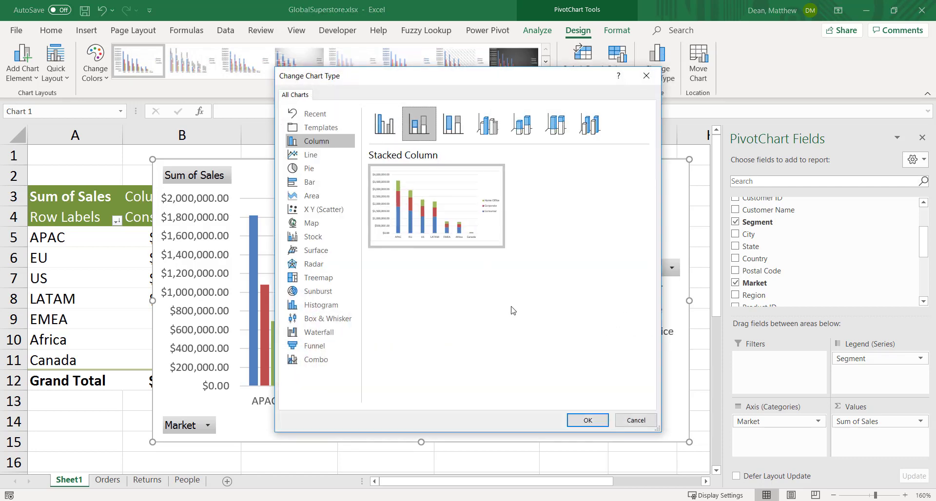
pyautogui.click(588, 420)
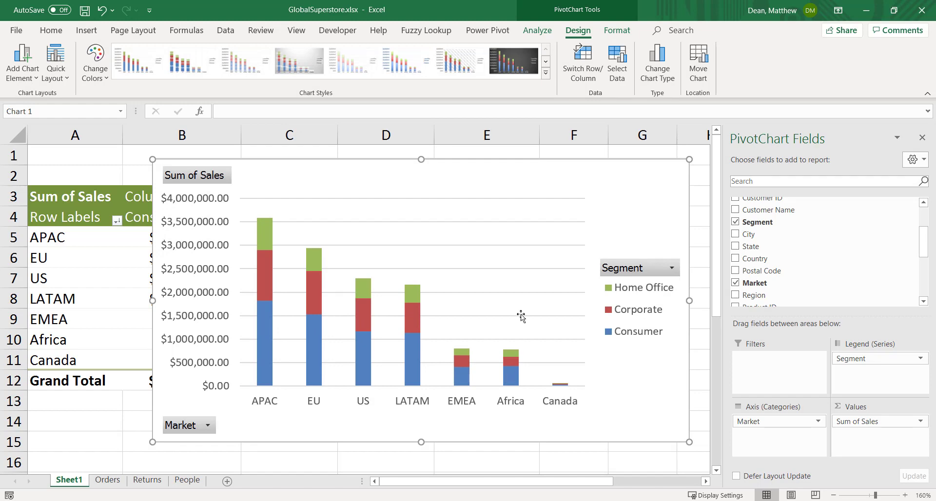
# Change the PivotChart type to 100% Stacked Column.
pyautogui.click(649, 70)
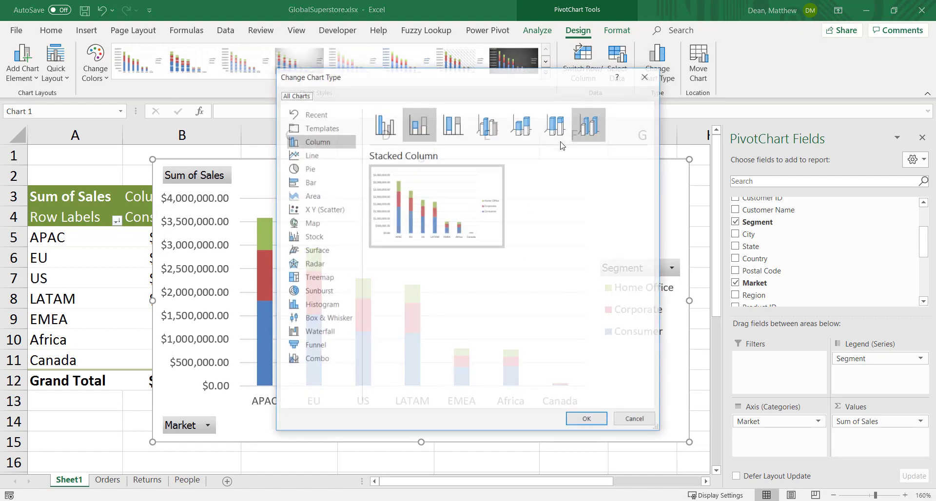
pyautogui.click(456, 129)
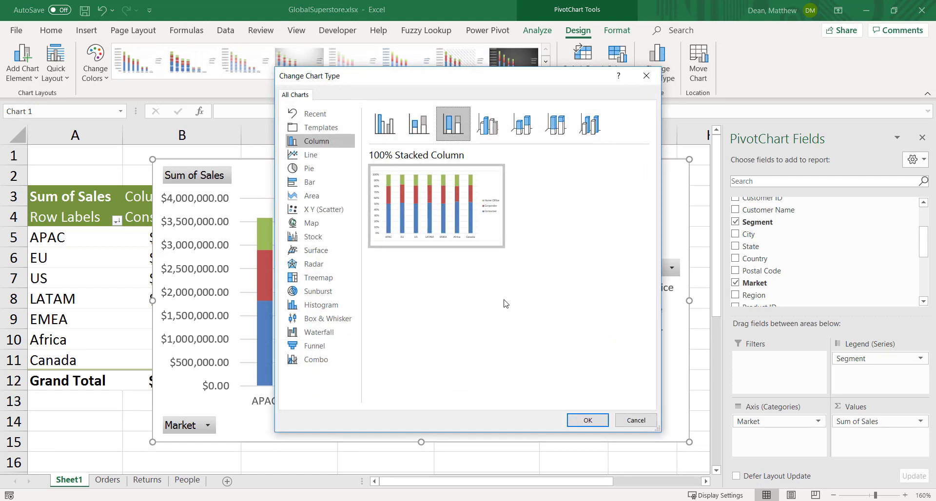
pyautogui.click(587, 420)
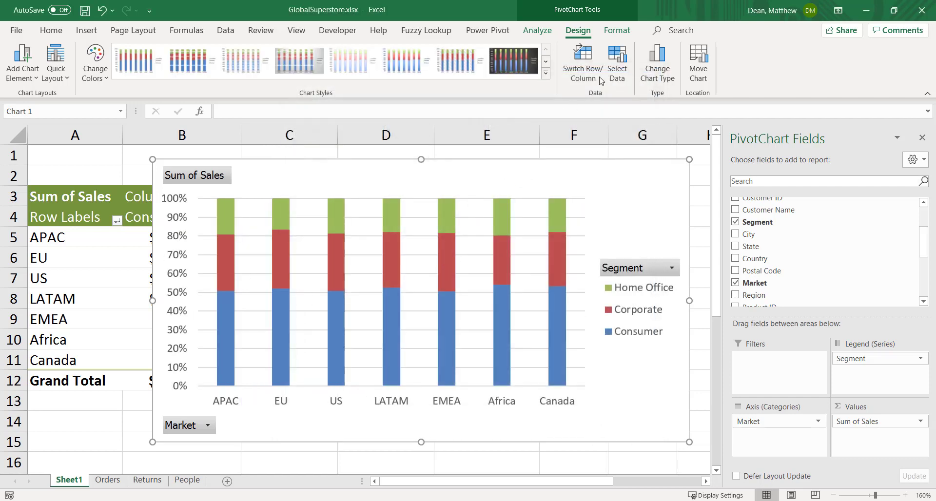
# Switch the PivotChart back to the Clustered Column type.
pyautogui.click(656, 65)
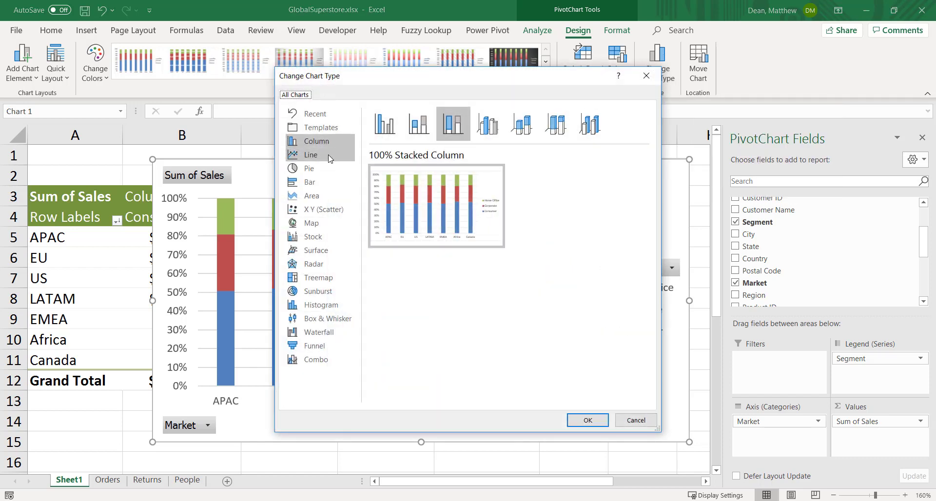
pyautogui.click(383, 133)
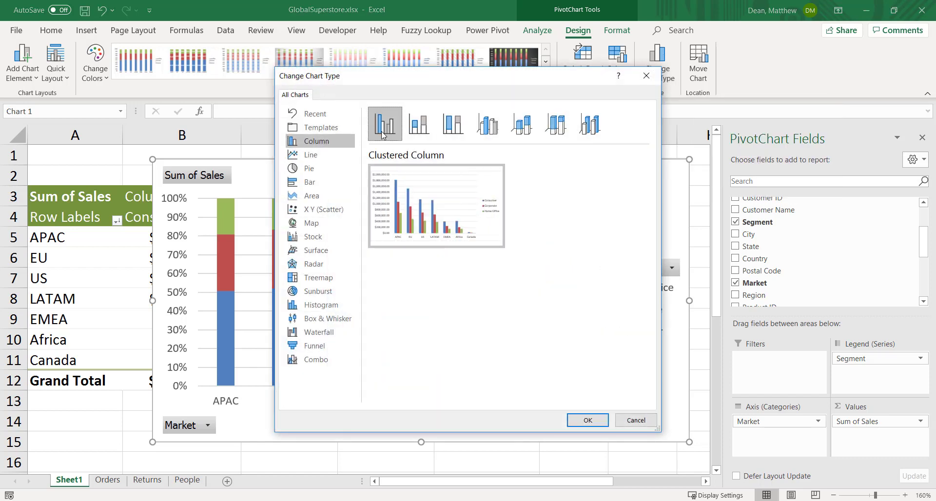
pyautogui.click(588, 421)
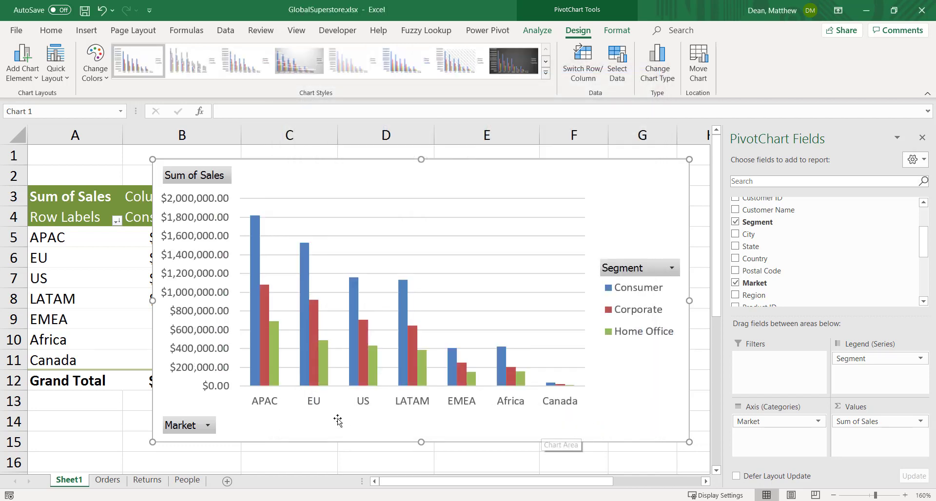